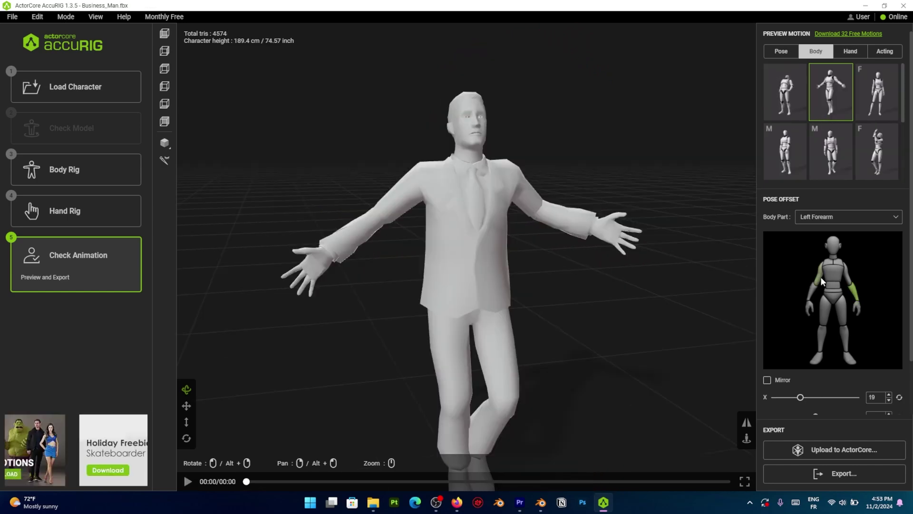
Raise the business man's right upper arm with a pose offset of X 59.
click(820, 279)
drag(816, 397, 842, 397)
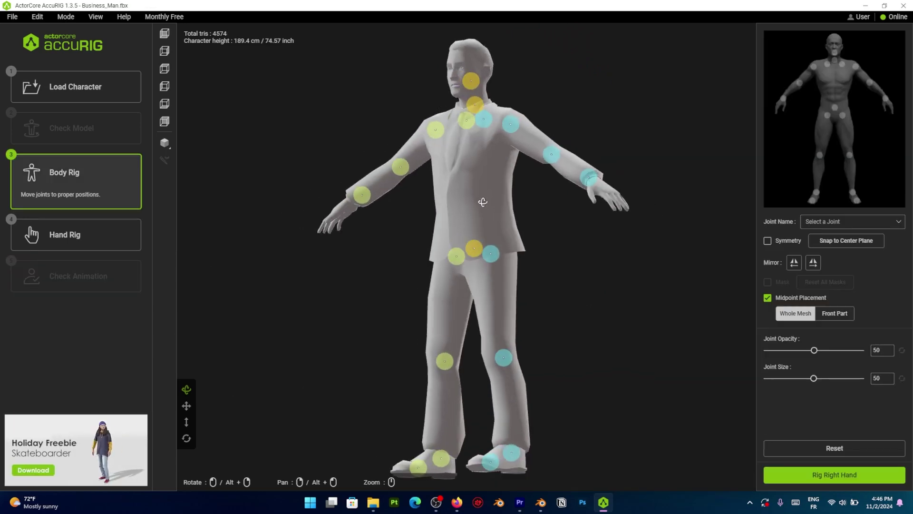
drag(483, 200, 566, 253)
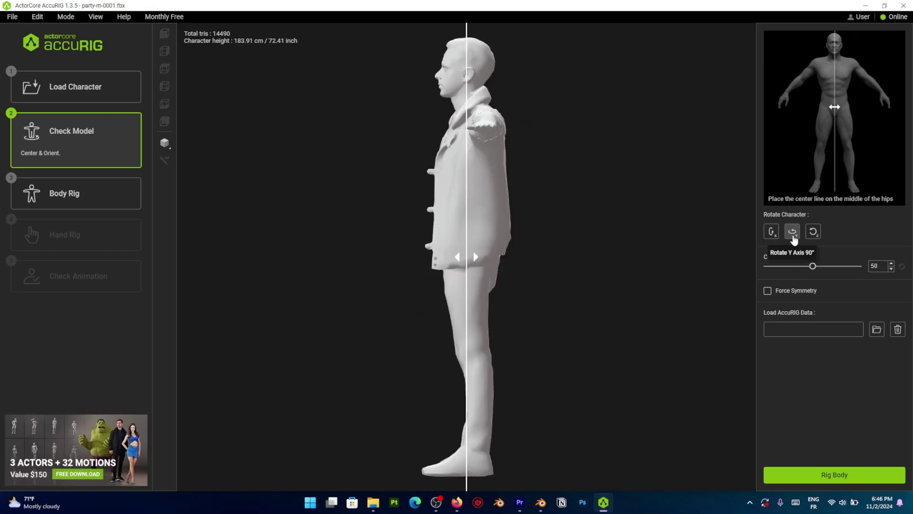
Turn the armored character 90° to face front and play the third Acting motion.
click(792, 231)
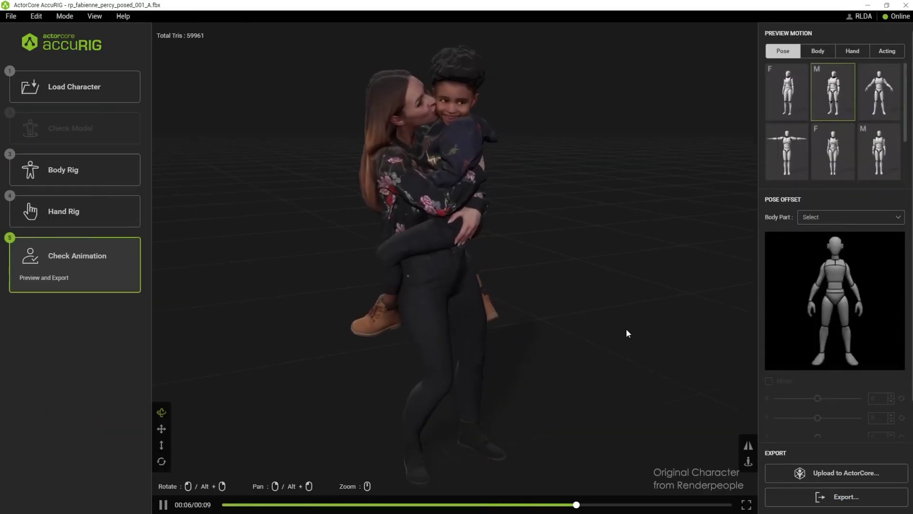
click(887, 51)
click(881, 91)
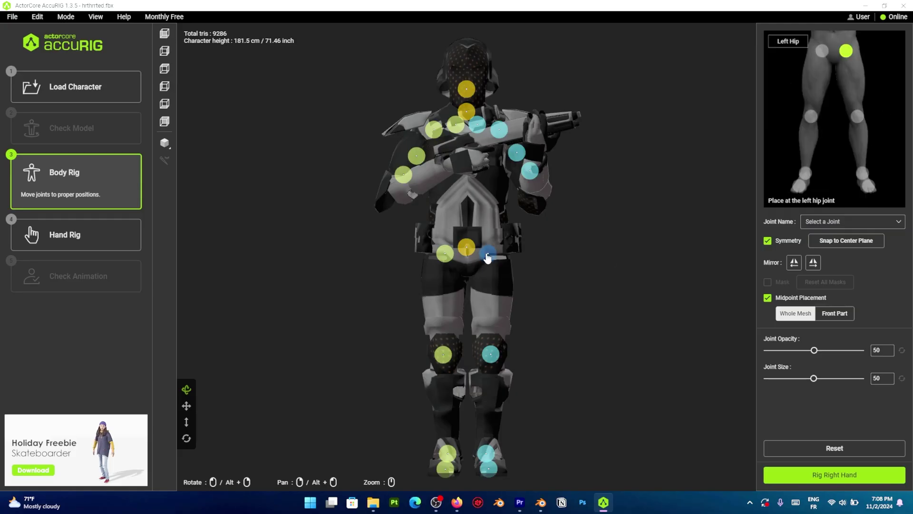
Select the pelvis and left arm joints, then offset the head slightly in X.
click(466, 243)
click(517, 153)
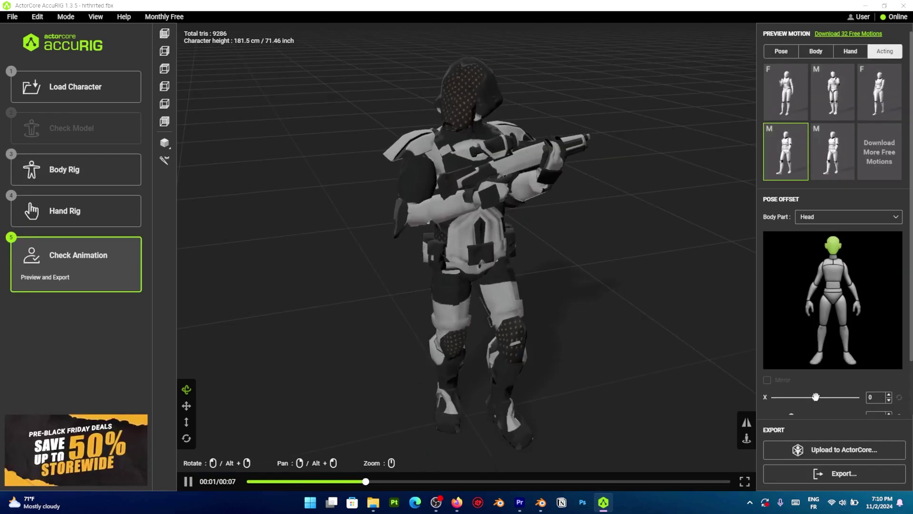
drag(815, 397, 807, 397)
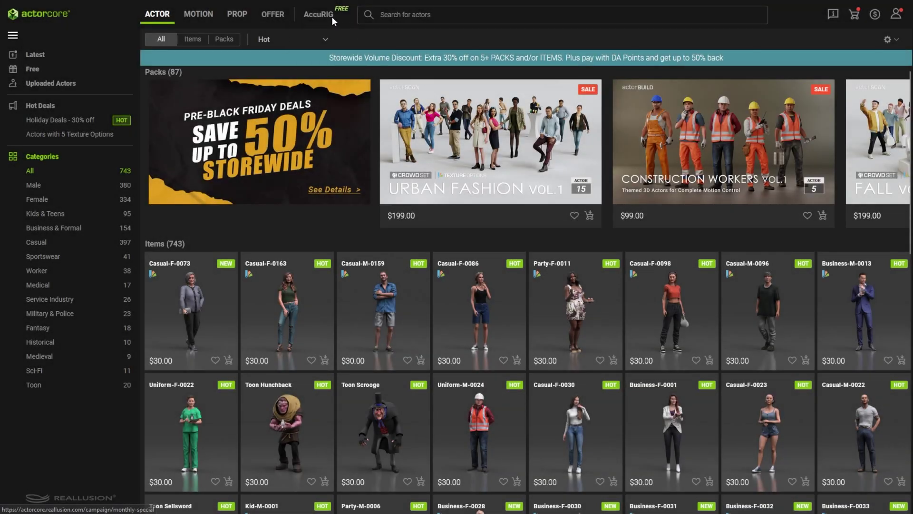
Go to the Auto-Rig page under AccuRIG in the site navigation.
mouse_move(327, 17)
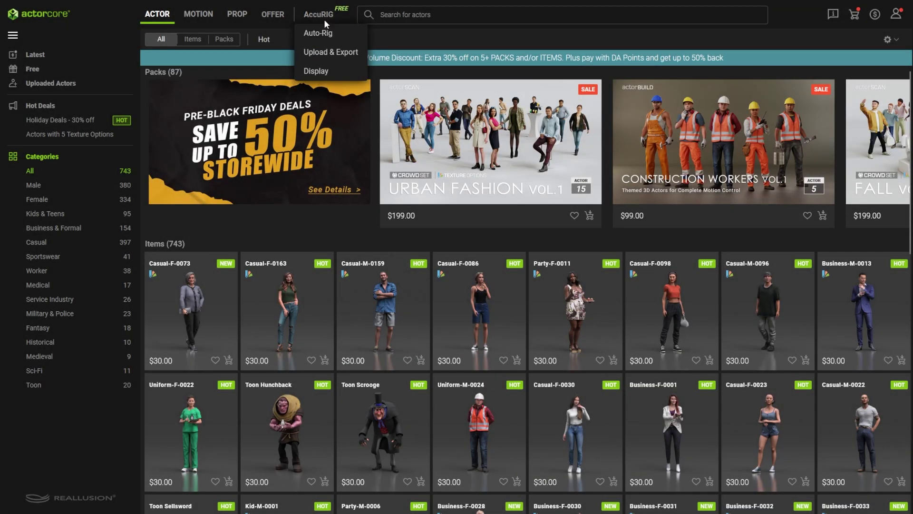
click(324, 33)
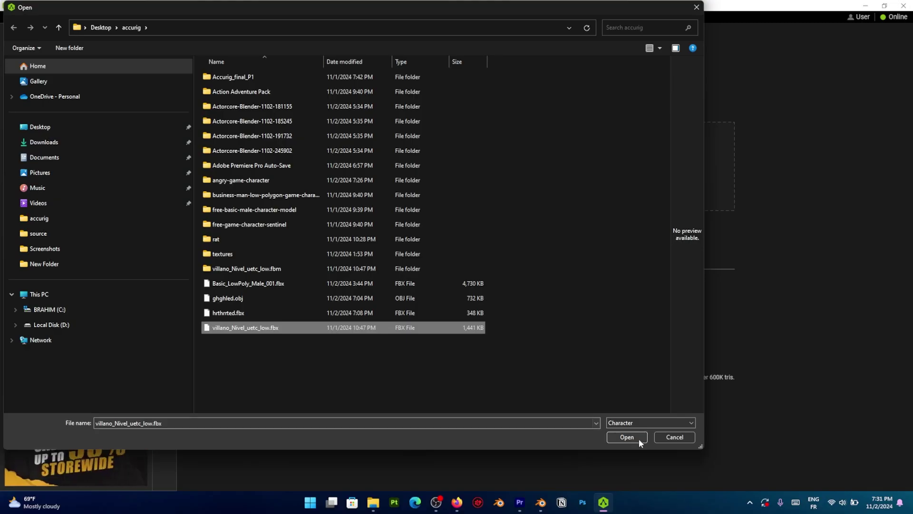
Load the chosen character model and view it full-body in Wireframe shading.
click(638, 438)
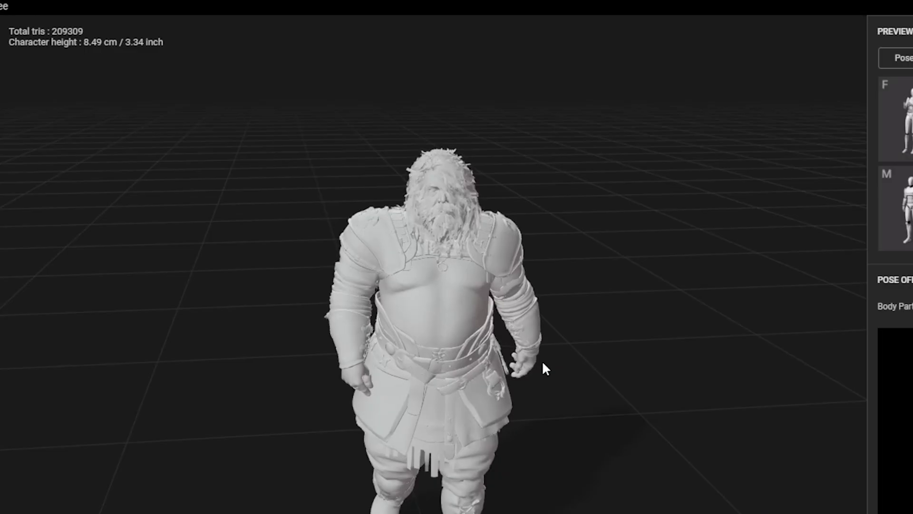
drag(542, 363, 431, 373)
scroll(430, 373, up, 5)
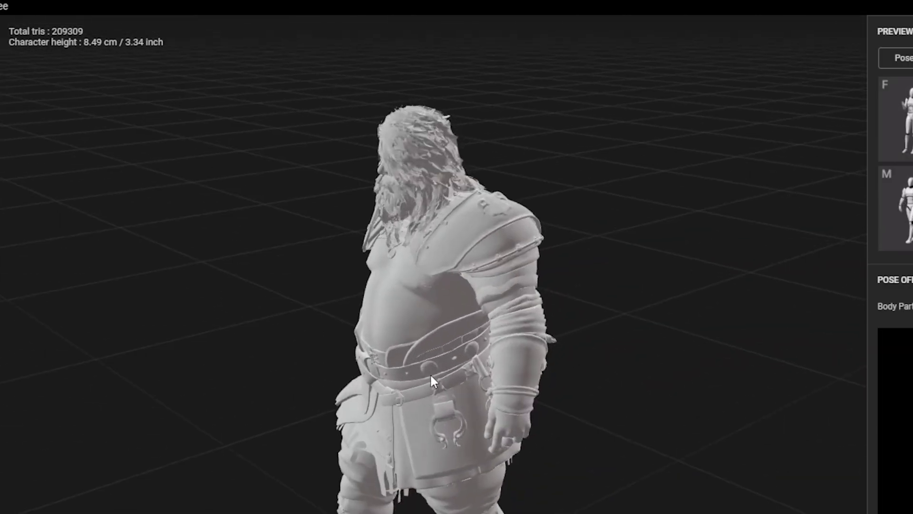
scroll(448, 306, down, 5)
drag(448, 305, 29, 138)
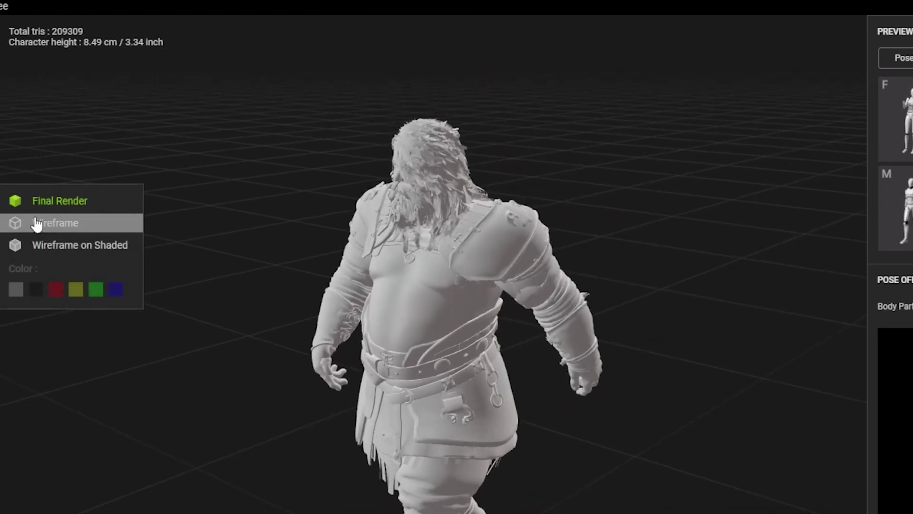
click(65, 225)
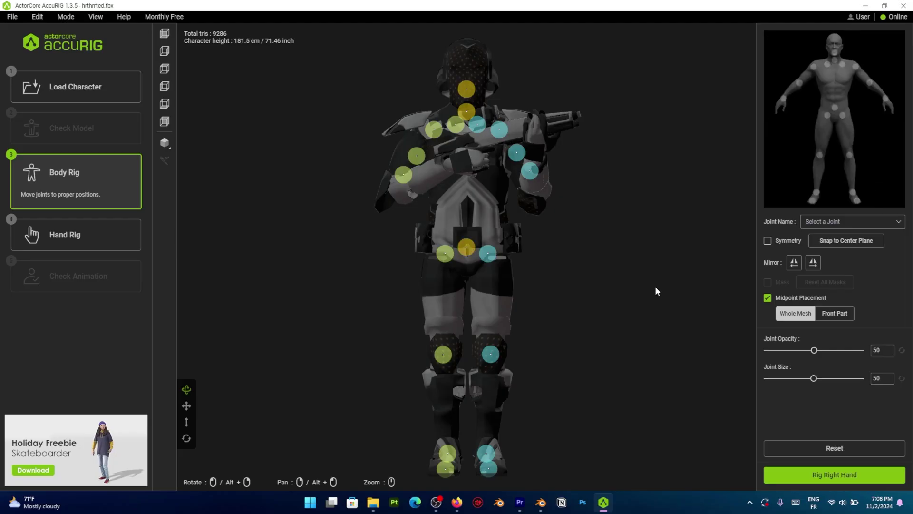
Turn on joint symmetry, lower the hip joints, and play the third Acting motion.
click(767, 241)
drag(487, 257, 486, 262)
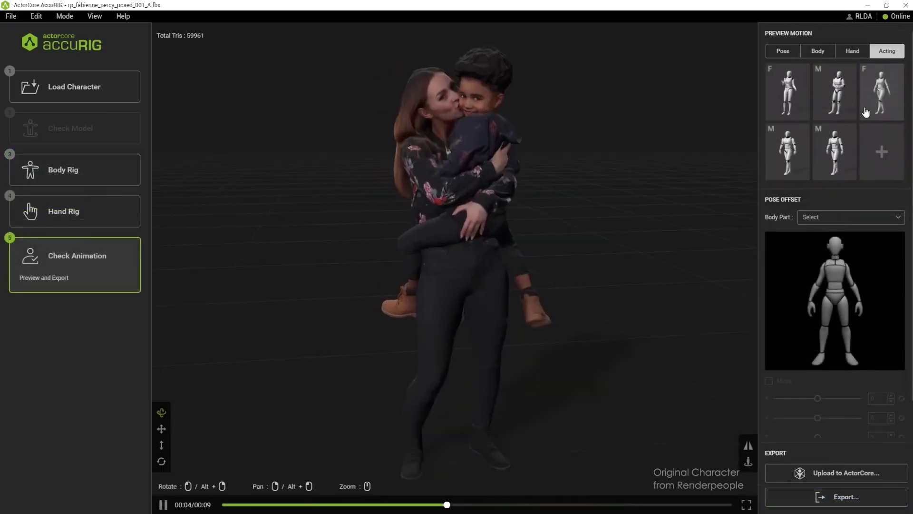
click(866, 111)
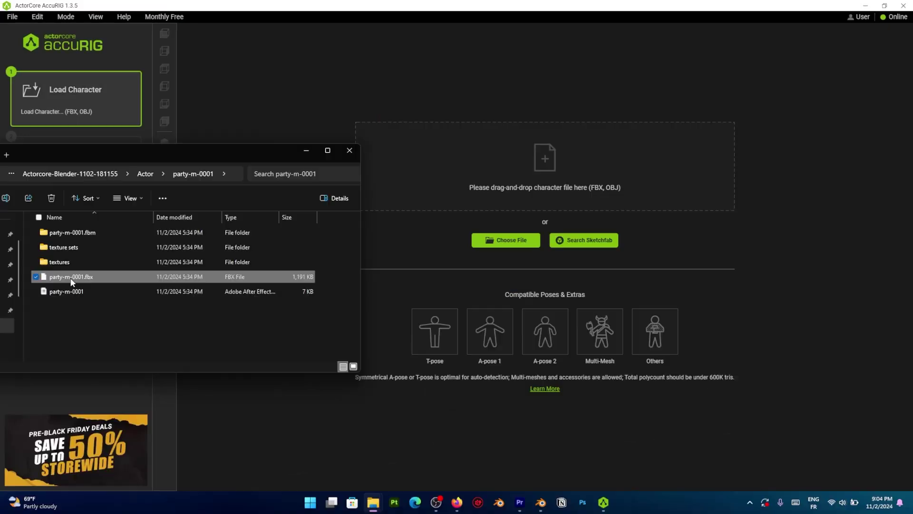
Bring in the party-m-0001.fbx character and browse AccuRIG-ready models on Sketchfab.
drag(71, 276, 475, 158)
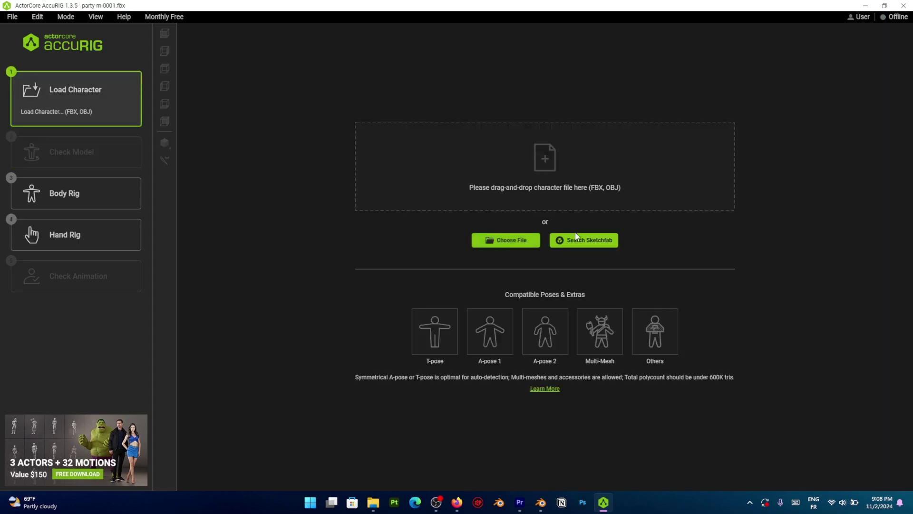
click(577, 240)
scroll(730, 245, down, 10)
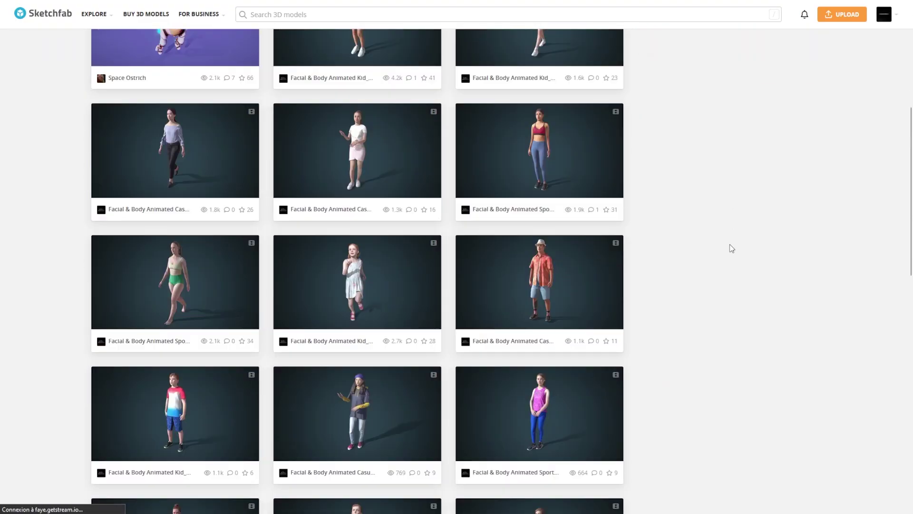
scroll(731, 248, down, 5)
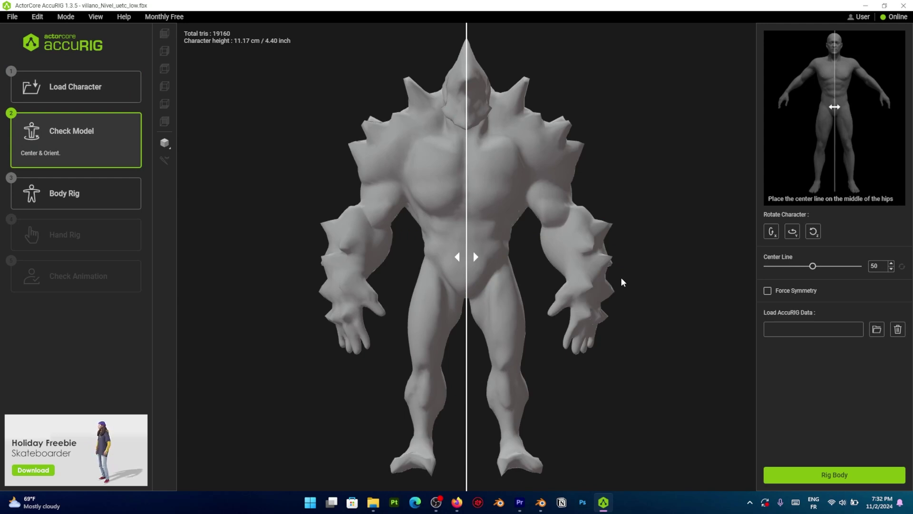
Spin the creature a full turn in 90° steps and set its centre line to 51.46.
click(793, 232)
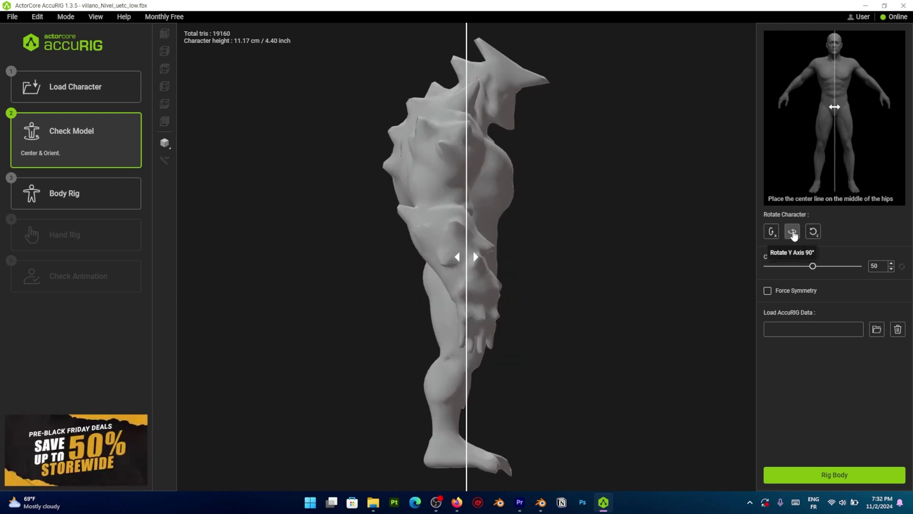
click(792, 232)
click(792, 232)
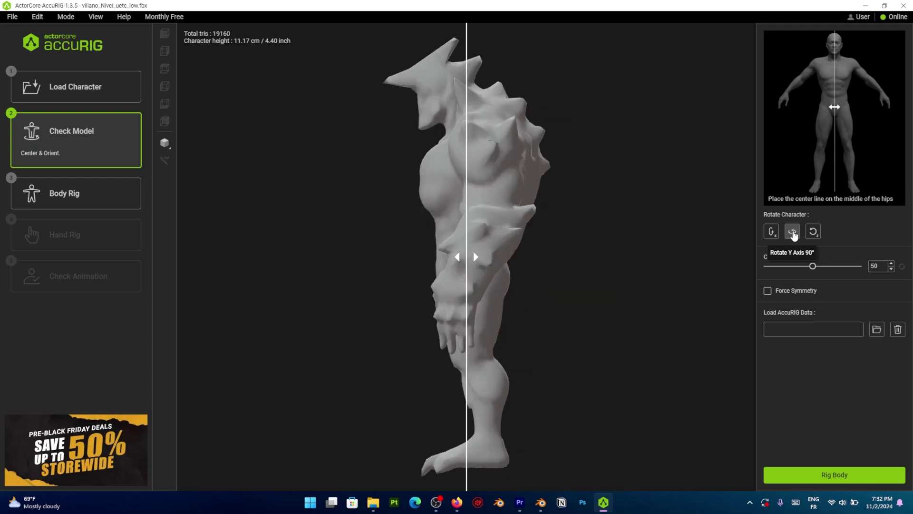
click(793, 232)
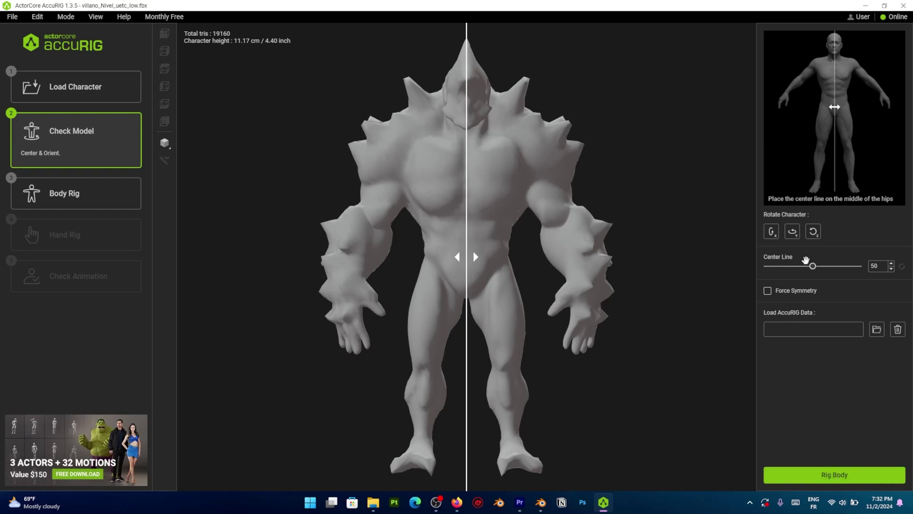
mouse_move(813, 266)
mouse_down()
mouse_move(805, 266)
mouse_move(818, 267)
mouse_up()
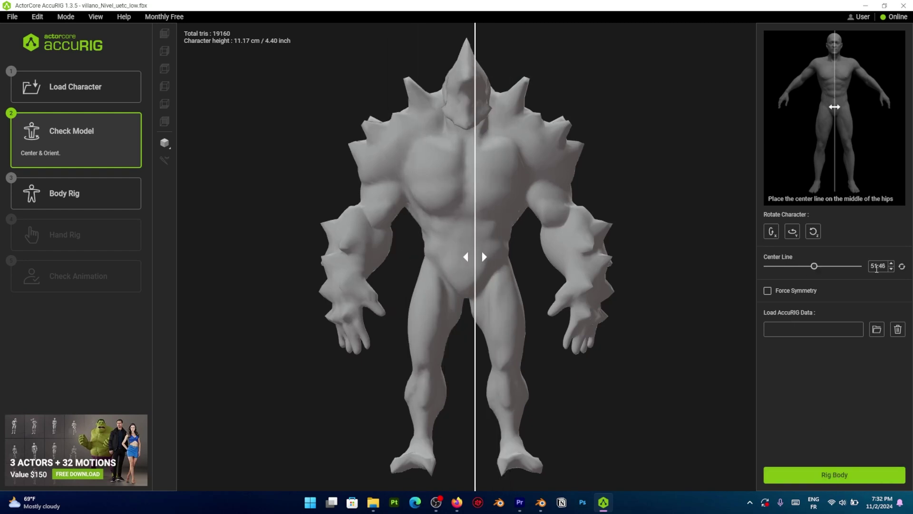
click(901, 267)
Place the body joints from a front view, moving the arm joint down onto the forearm.
click(834, 474)
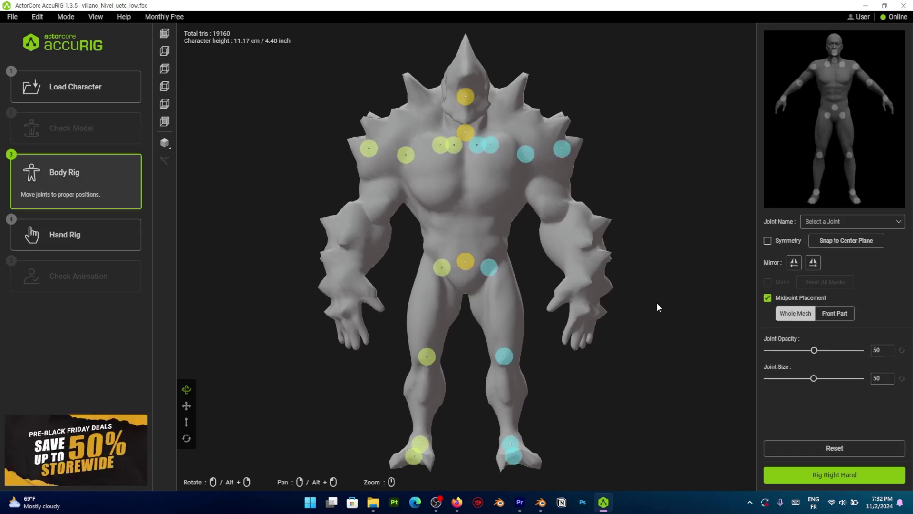
mouse_move(659, 308)
mouse_down()
mouse_move(580, 312)
mouse_move(678, 317)
mouse_move(654, 310)
mouse_up()
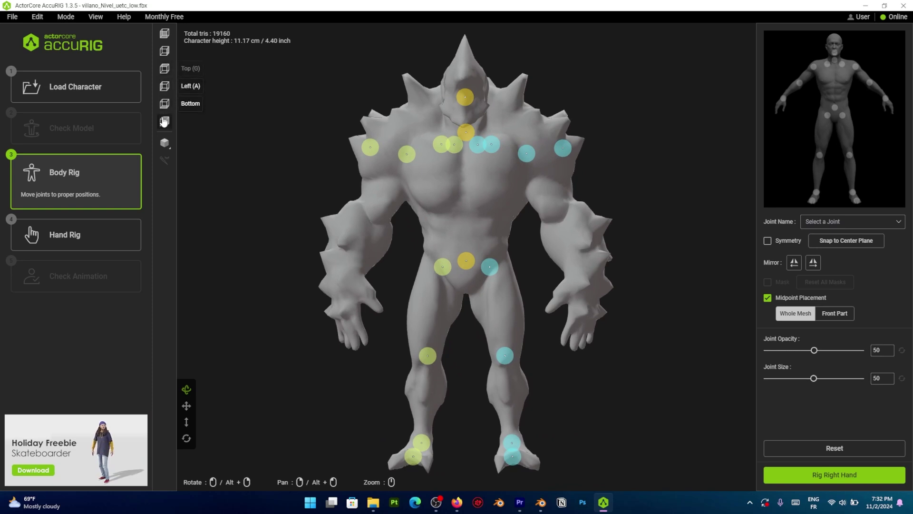
click(166, 39)
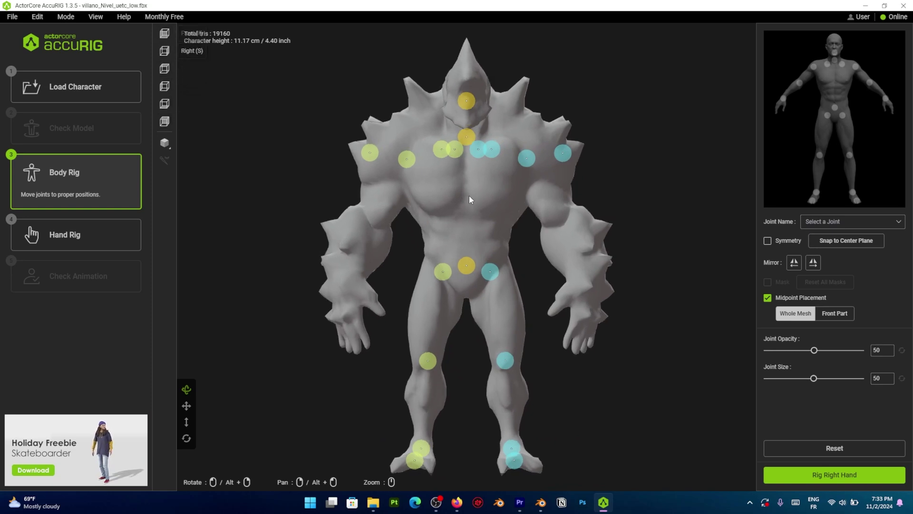
mouse_move(410, 157)
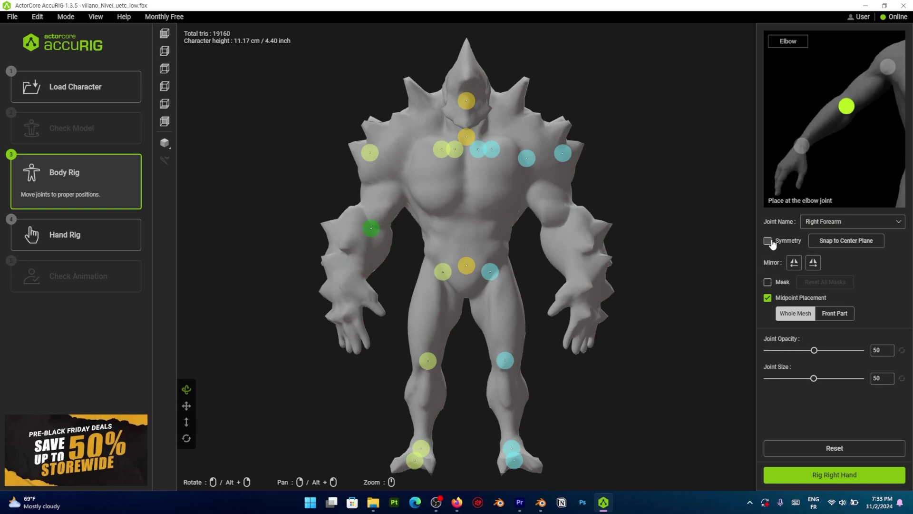
drag(562, 153, 557, 212)
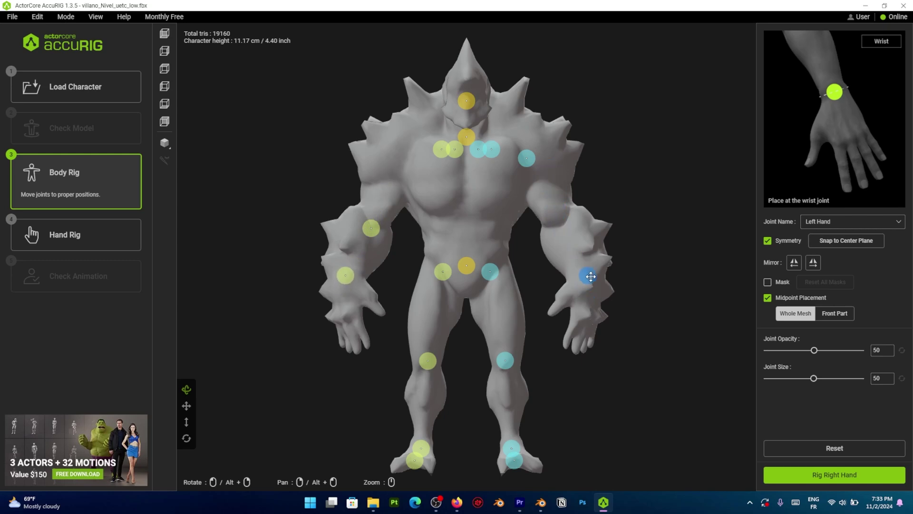
click(490, 272)
scroll(509, 257, up, 5)
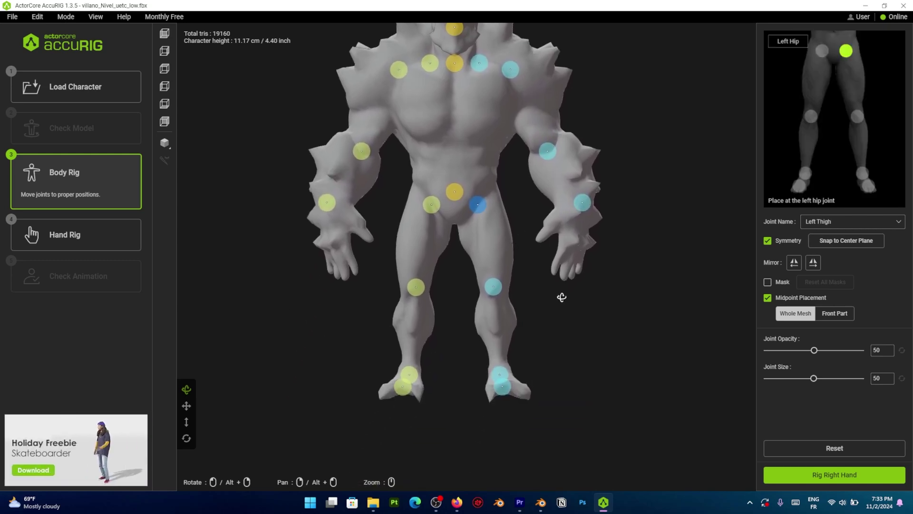
drag(562, 298, 631, 324)
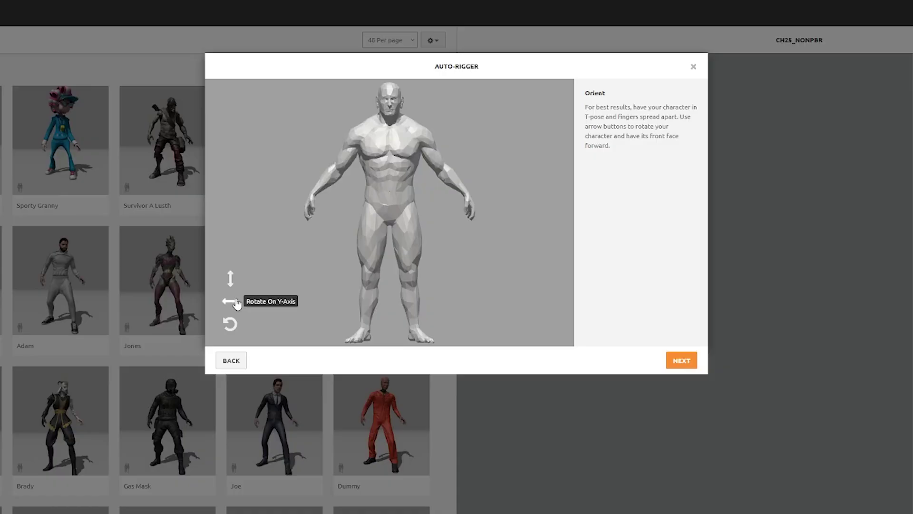
Turn the model a full turn back to front and proceed to hand rigging.
click(235, 302)
click(236, 303)
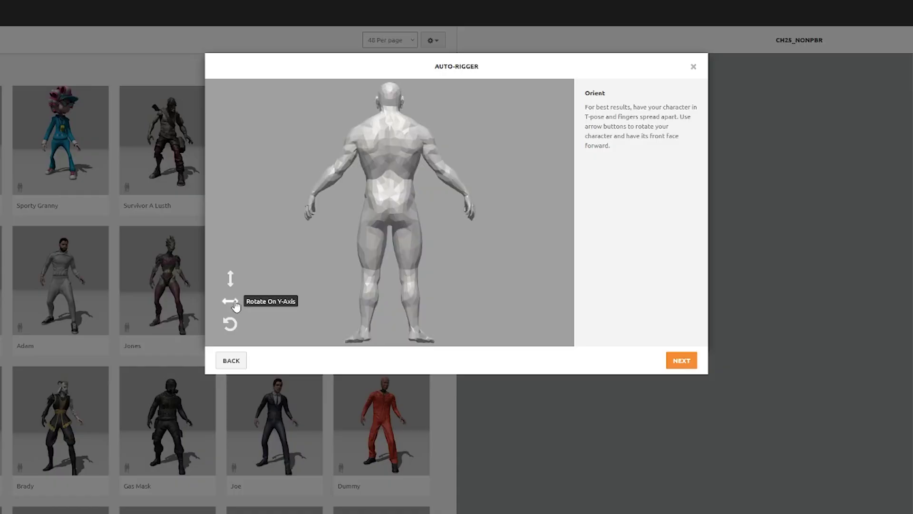
click(236, 303)
click(236, 303)
click(681, 360)
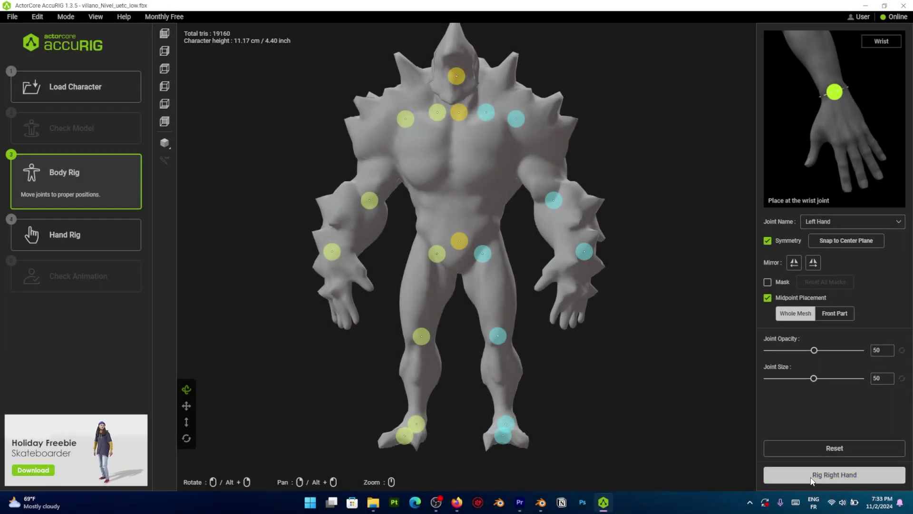
click(834, 475)
Keep 5 fingers per hand in Finger Count and compute the body rig.
click(502, 242)
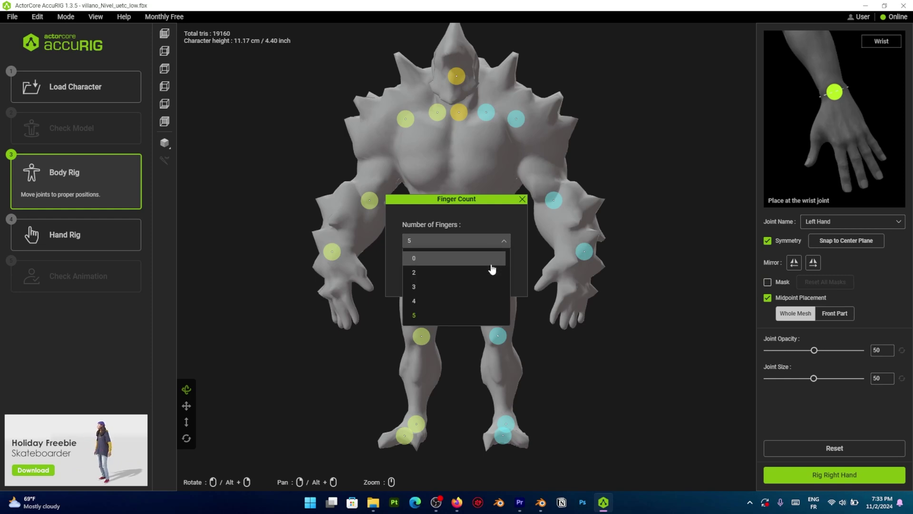
click(490, 315)
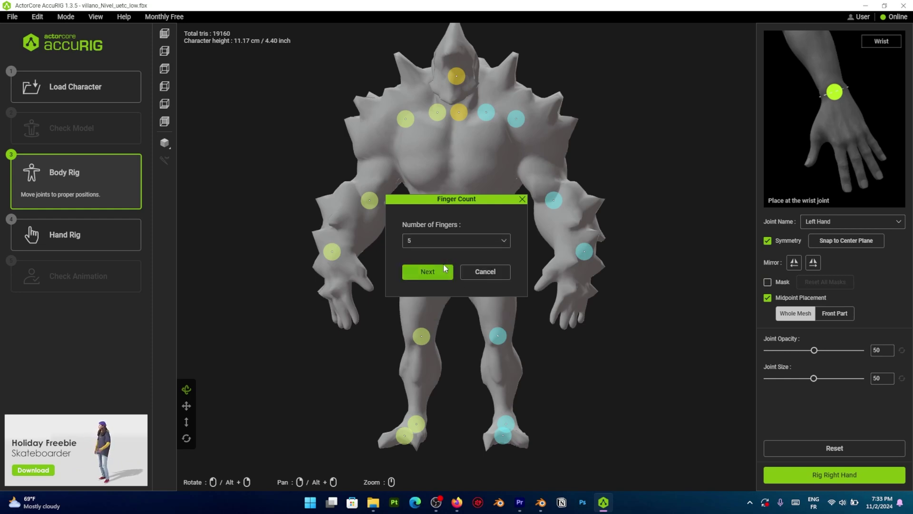
click(428, 271)
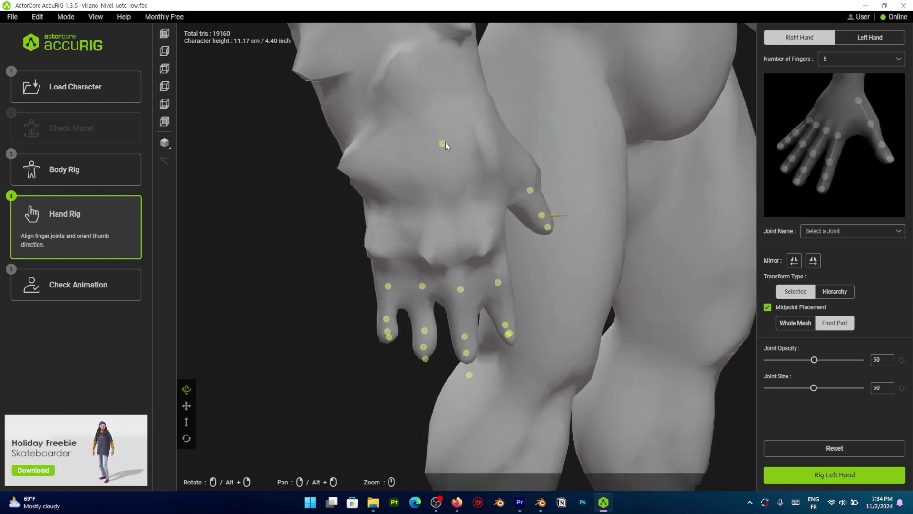
Align the right hand's thumb, index, middle and pinky joints along each finger to the tips.
click(442, 145)
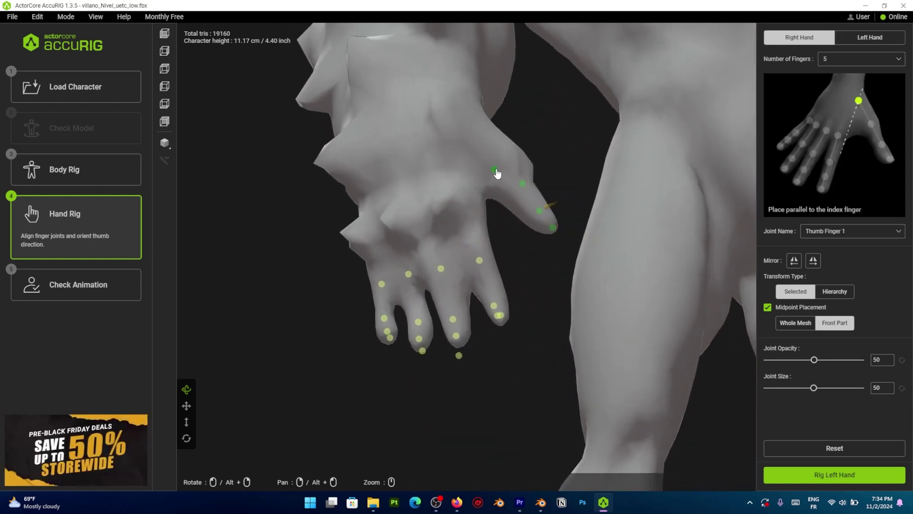
click(521, 183)
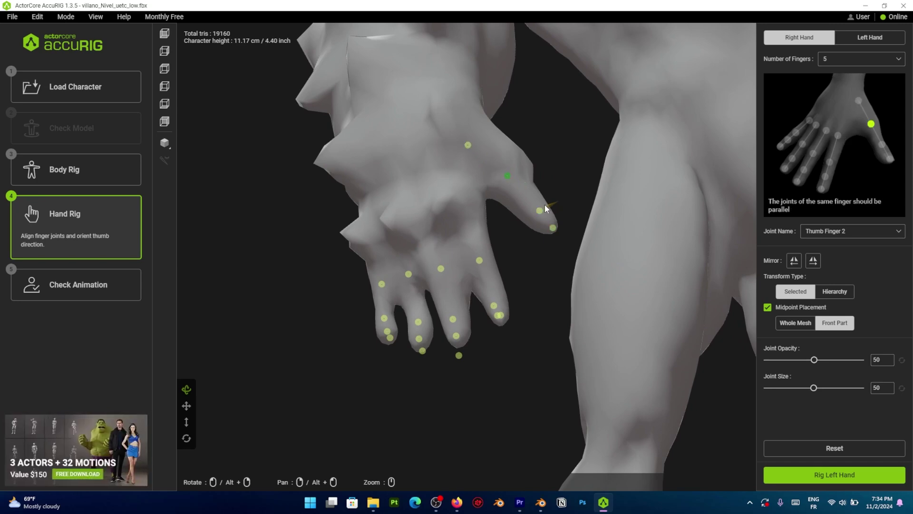
drag(479, 260, 472, 232)
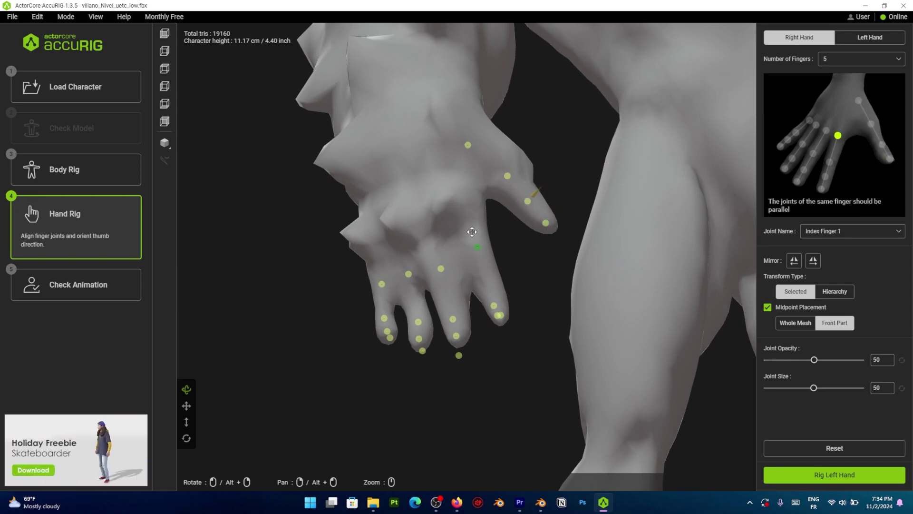
click(441, 267)
right_drag(424, 220, 465, 204)
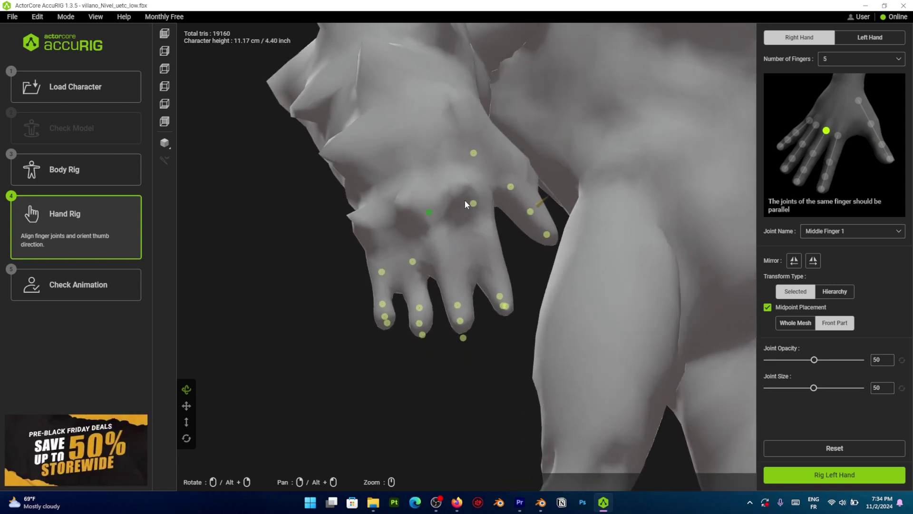
drag(384, 276, 386, 312)
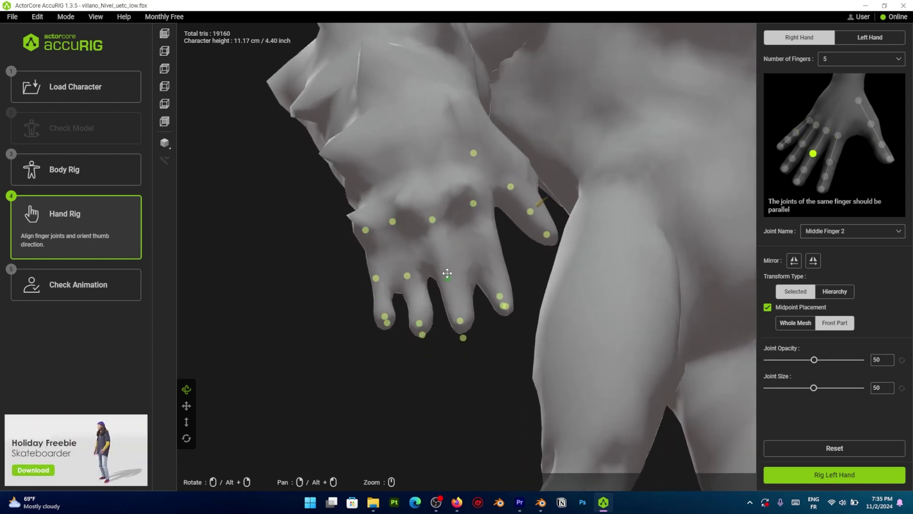
drag(504, 309, 491, 296)
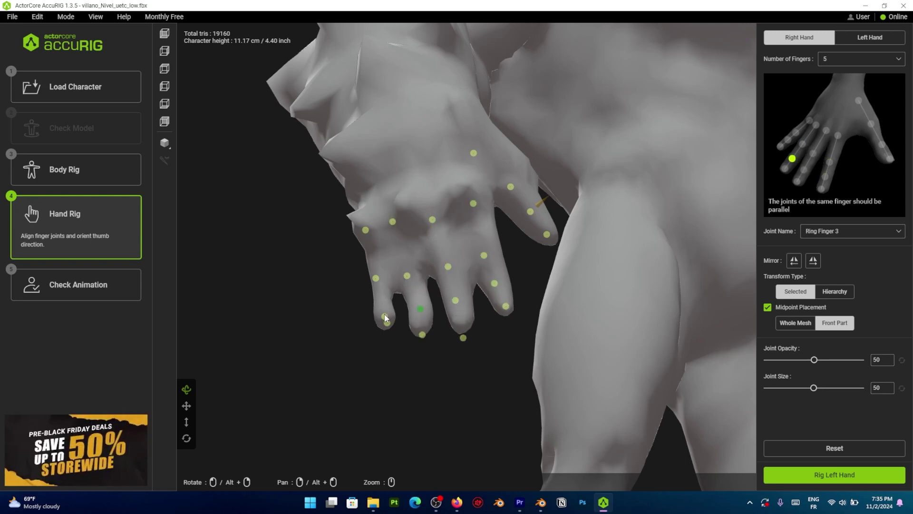
drag(385, 318, 388, 324)
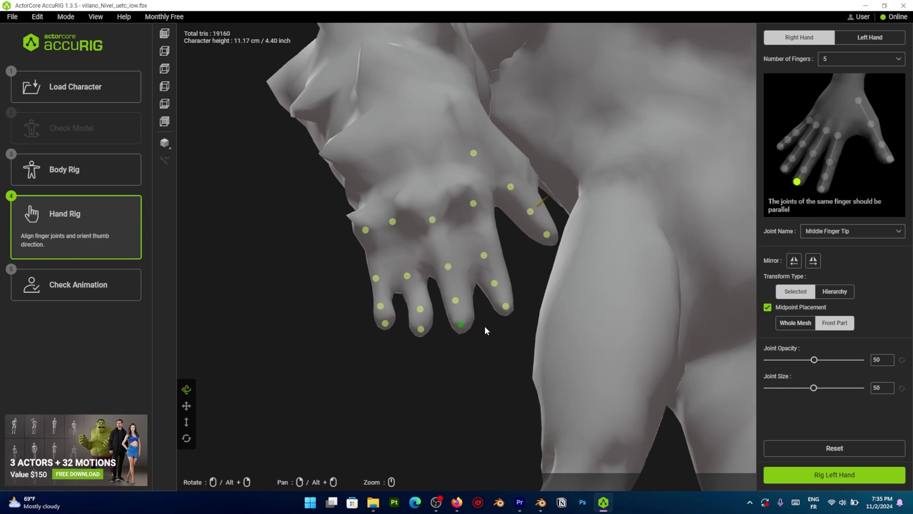
Move on to the left hand and align its thumb, middle and pinky joints along the fingers.
click(834, 474)
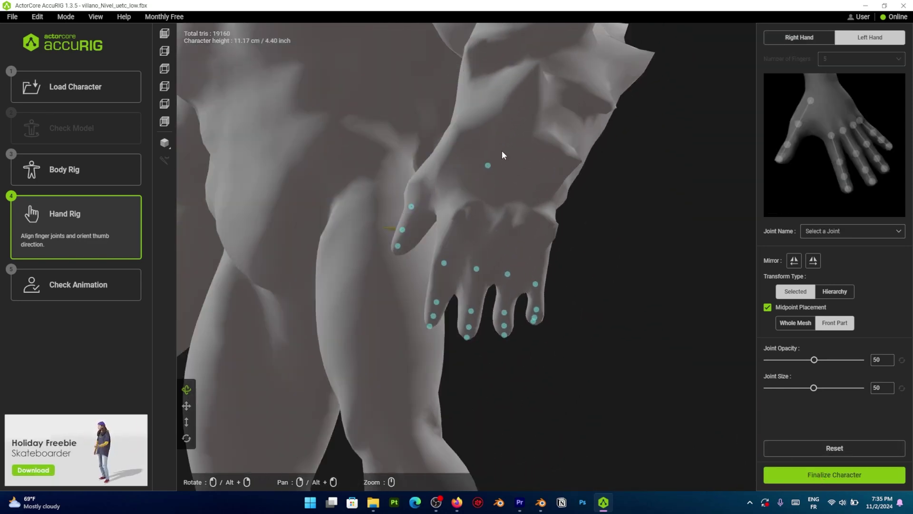
drag(487, 165, 454, 174)
right_drag(555, 255, 529, 224)
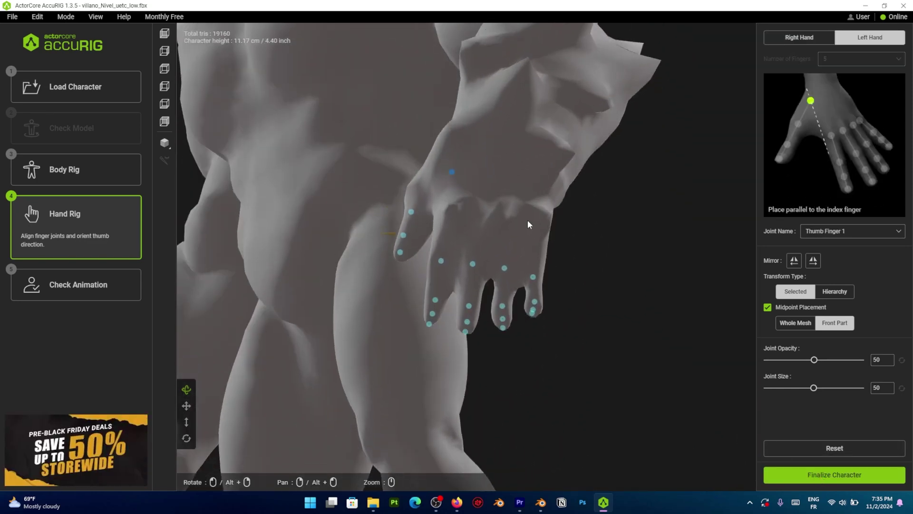
drag(534, 299, 535, 314)
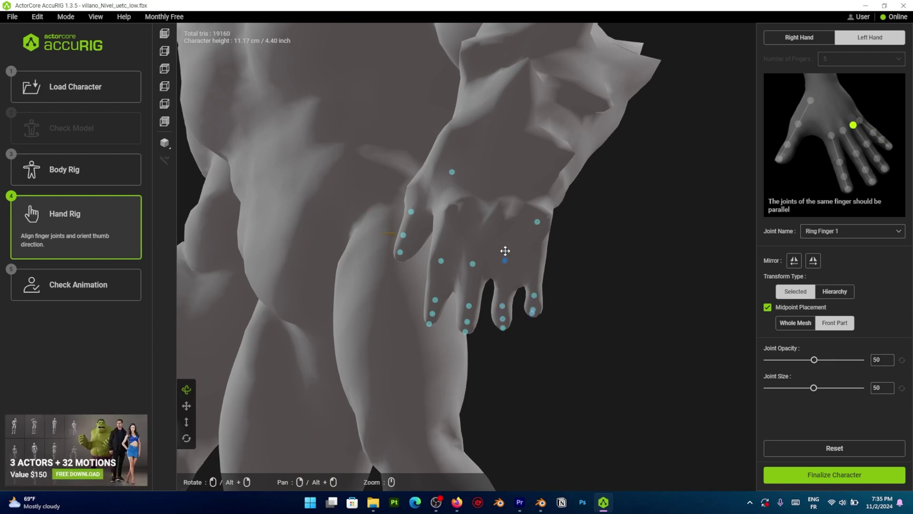
click(442, 263)
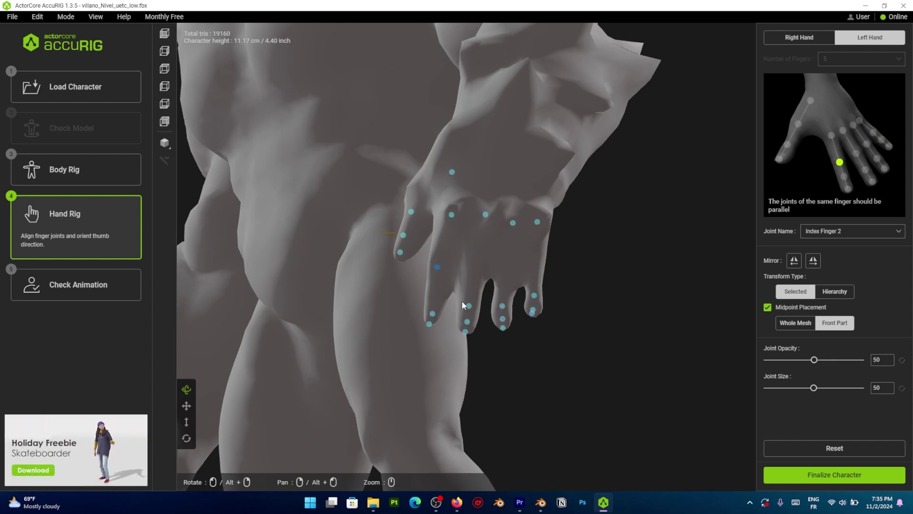
right_drag(502, 309, 502, 305)
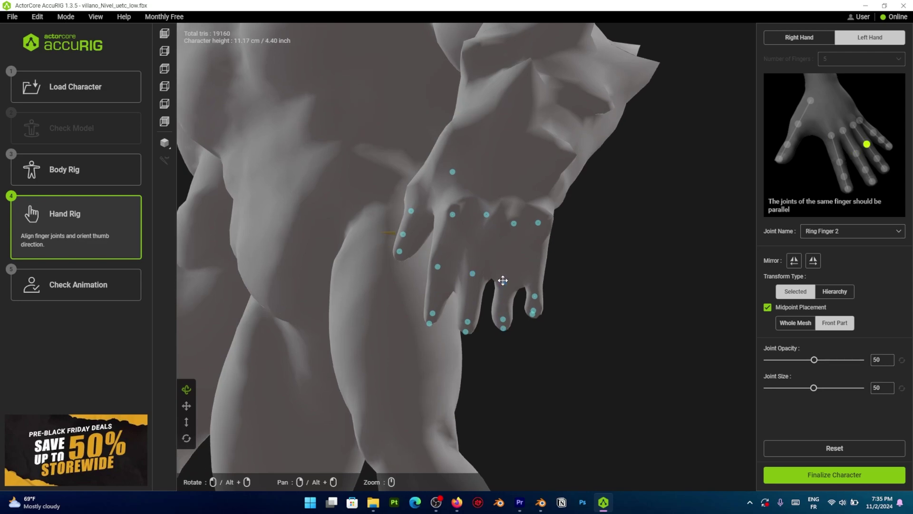
click(534, 309)
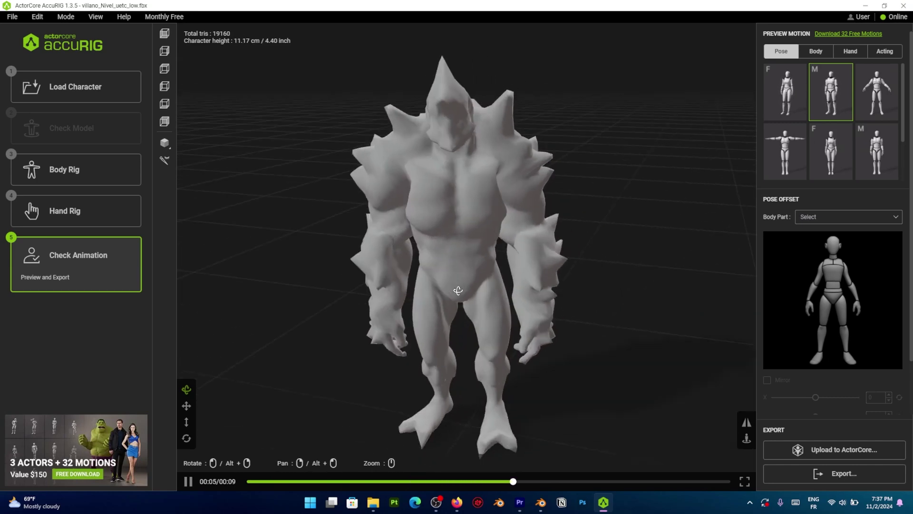
Preview the finished creature in a T-pose and orbit around it as it animates.
click(785, 151)
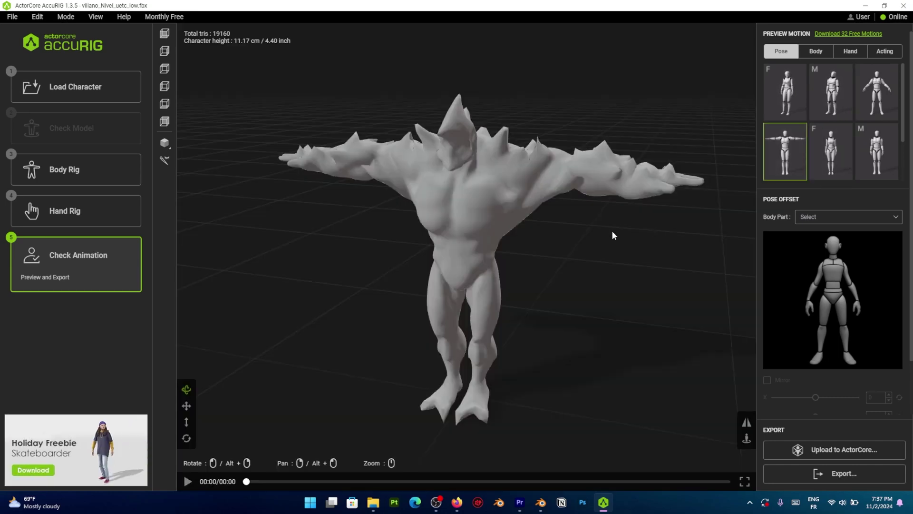
drag(547, 219, 599, 207)
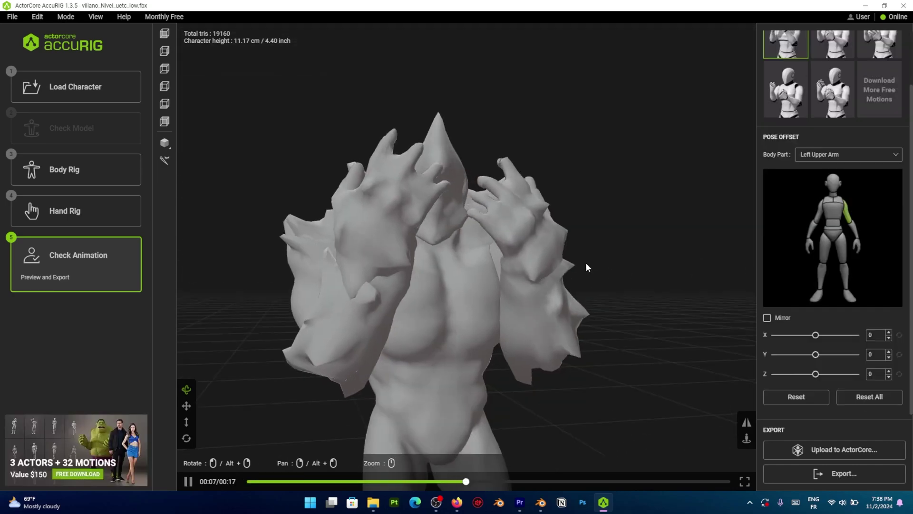
drag(528, 244, 560, 256)
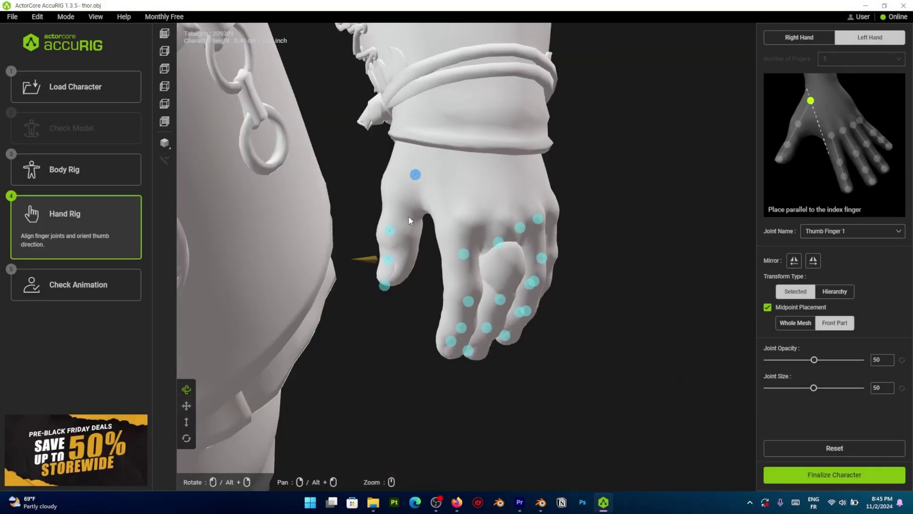
Select the warrior's Thumb Finger 2 and tip joints, preview a male acting motion, then list body motions.
click(416, 174)
click(385, 285)
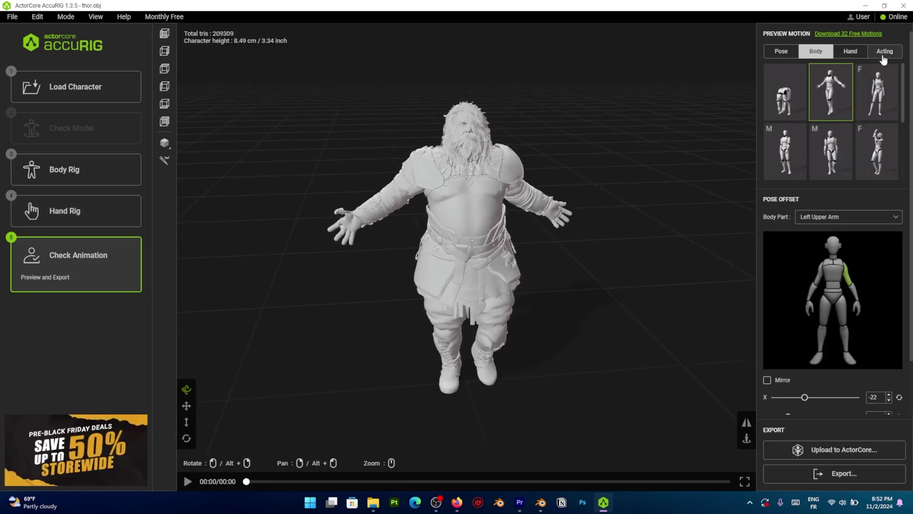
click(829, 125)
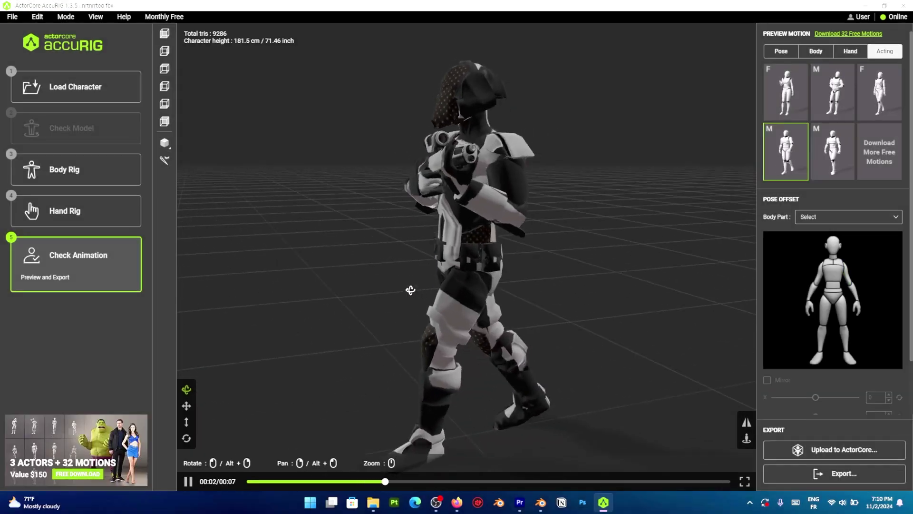
drag(395, 290, 515, 284)
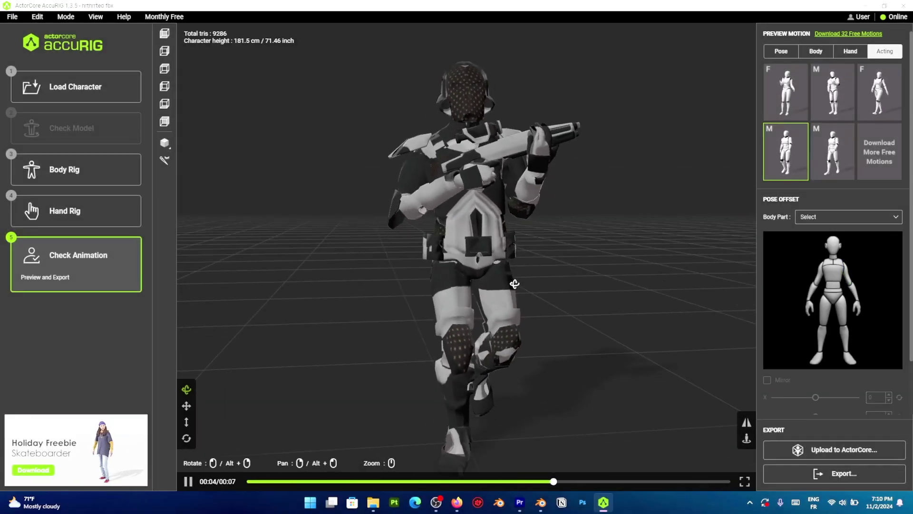
click(816, 55)
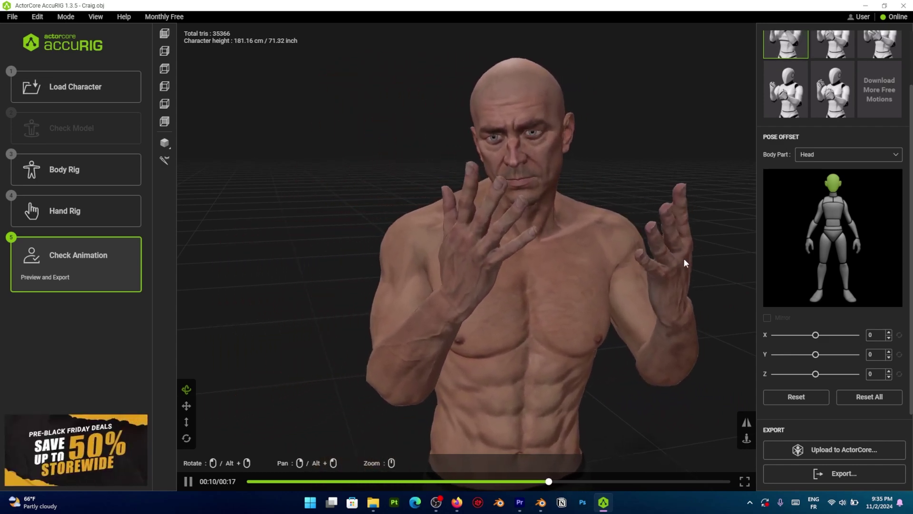
Preview two male acting motions on Craig.obj from the front and bring up its FBX, USD, iAvatar export choices.
scroll(866, 86, up, 2)
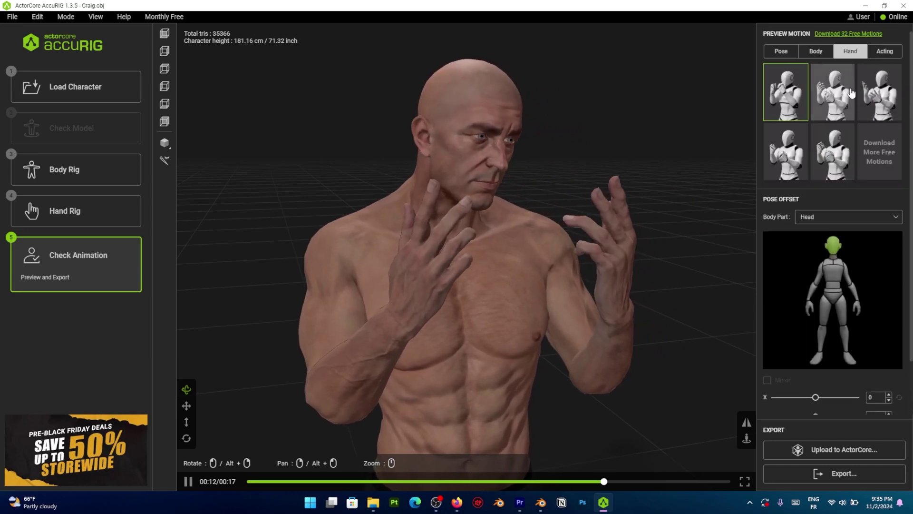
click(883, 54)
click(833, 91)
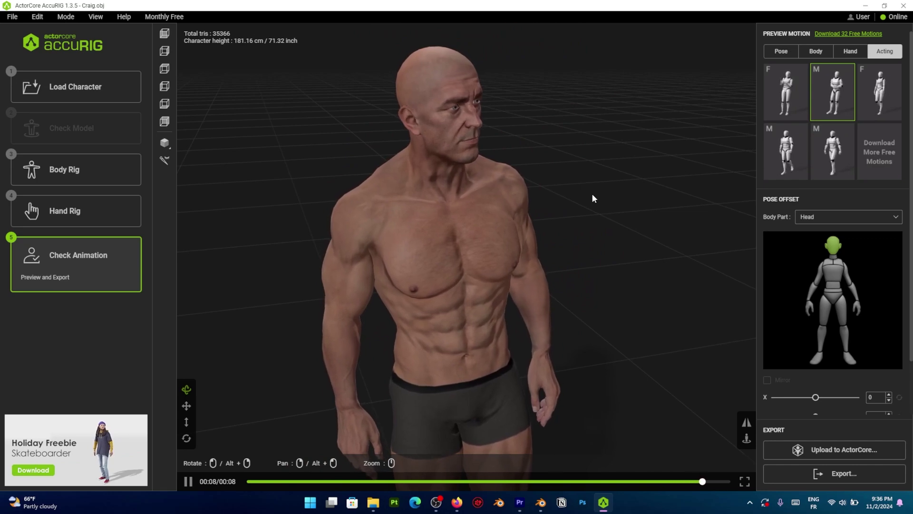
click(785, 150)
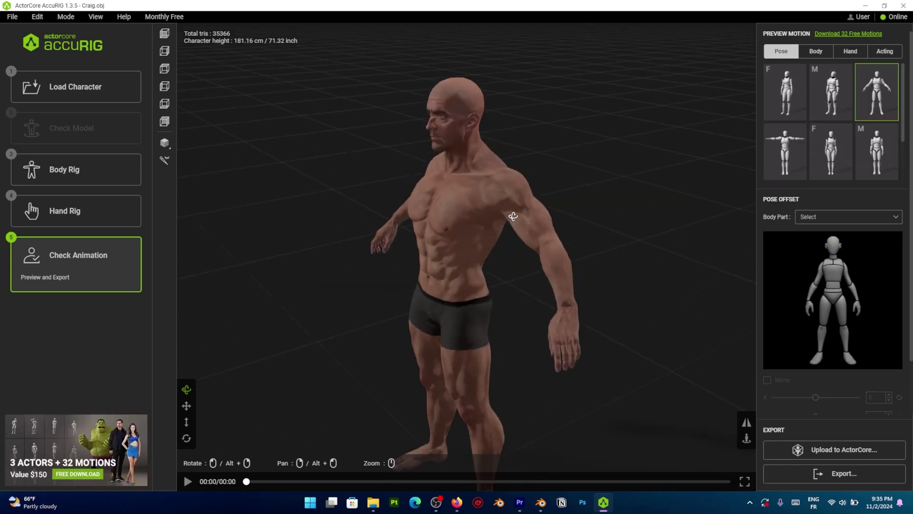
drag(512, 217, 605, 206)
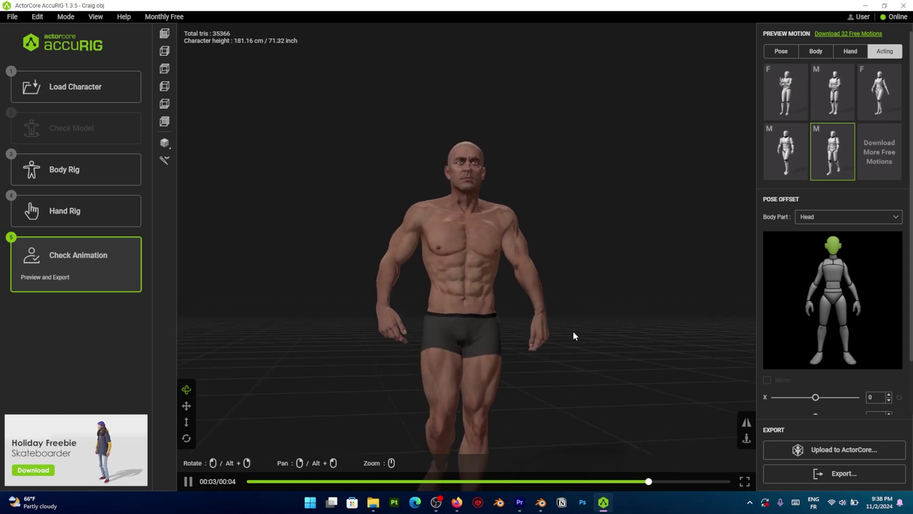
click(855, 479)
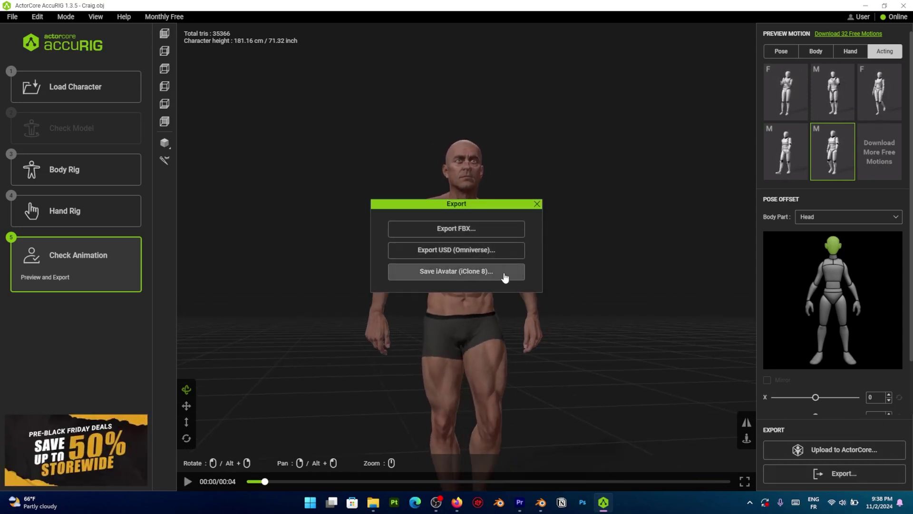
Export Craig.obj as FBX targeting Blender at Original texture size, then orbit the loaded knight.
click(520, 232)
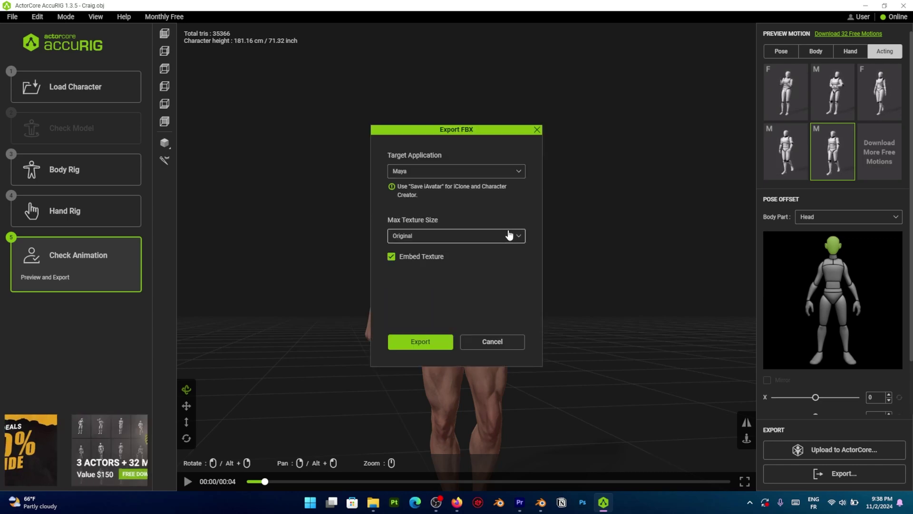
click(503, 176)
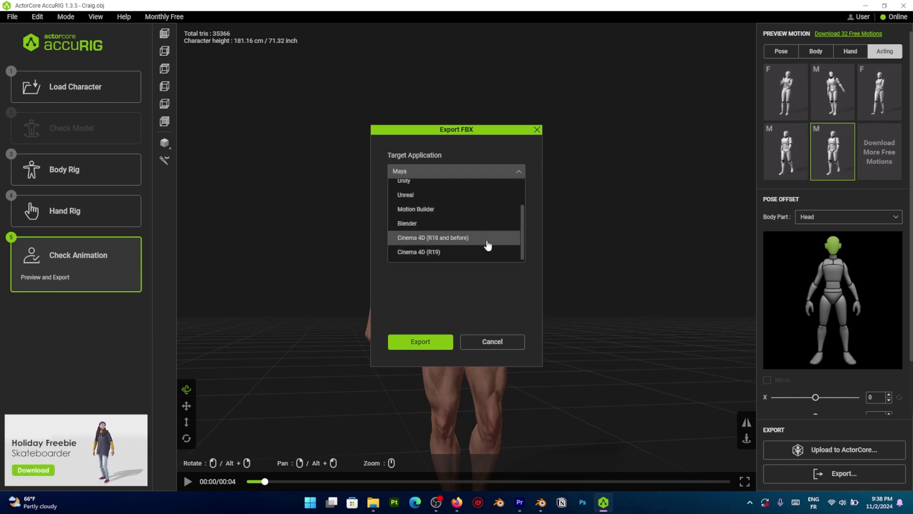
click(484, 231)
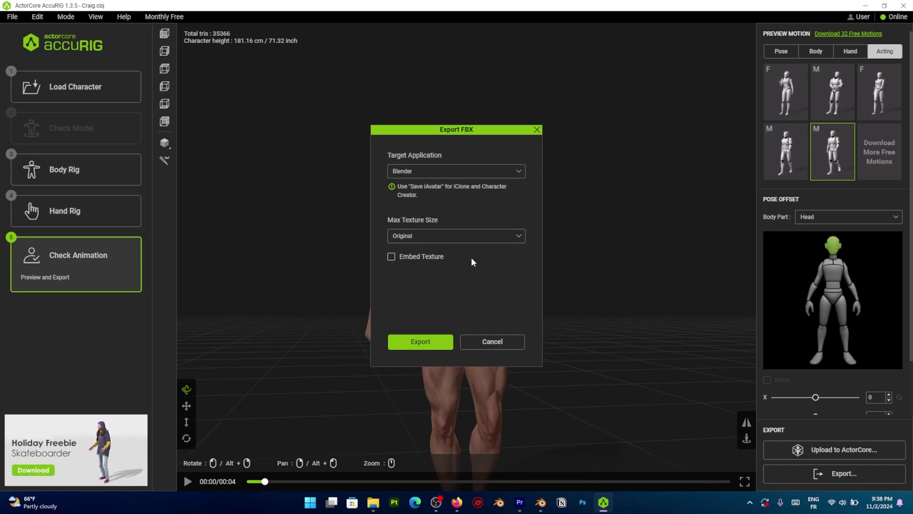
click(447, 237)
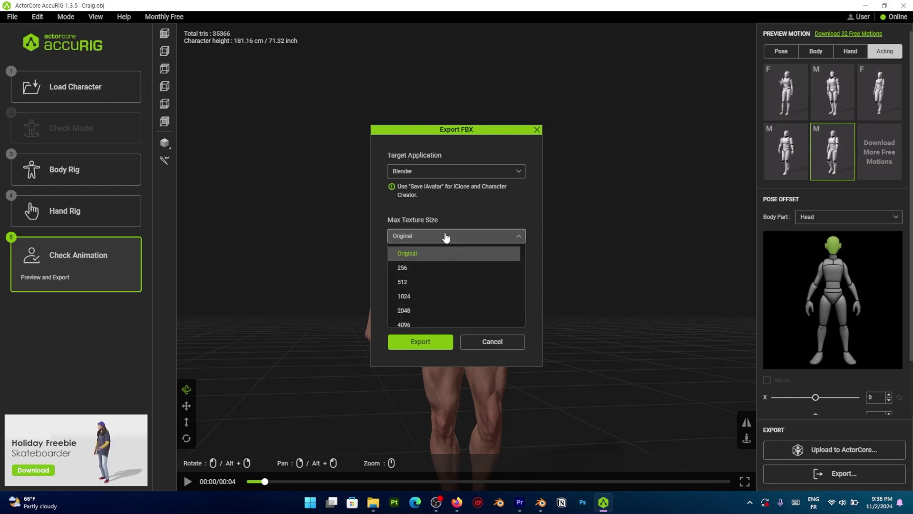
click(446, 236)
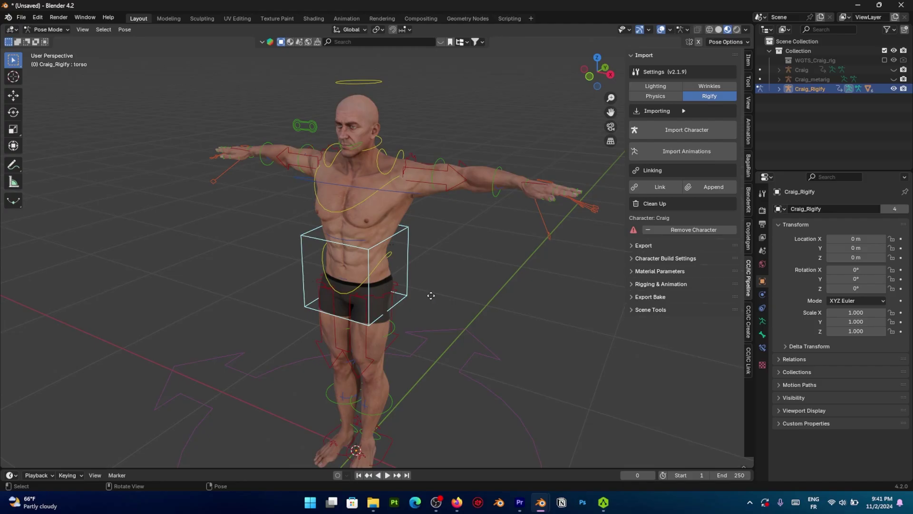
key(g)
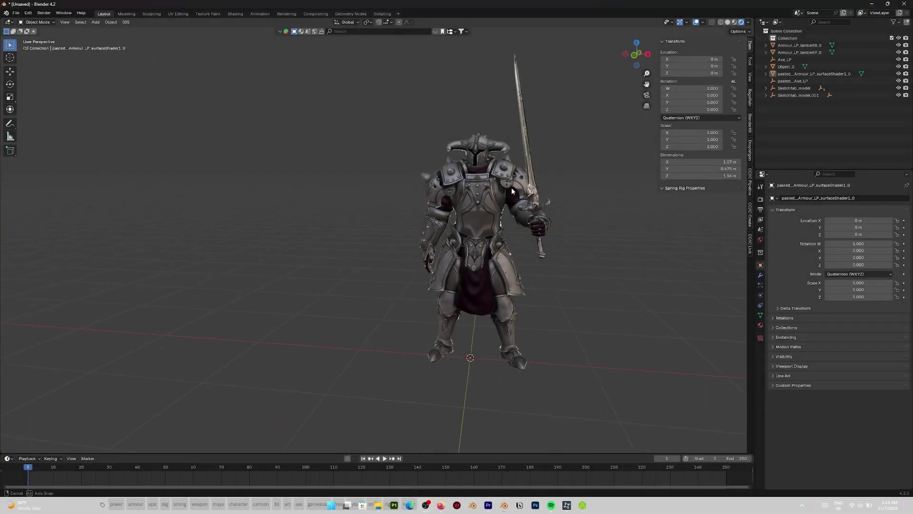
mouse_move(511, 190)
middle_down()
mouse_move(395, 185)
mouse_move(542, 184)
mouse_move(524, 187)
middle_up()
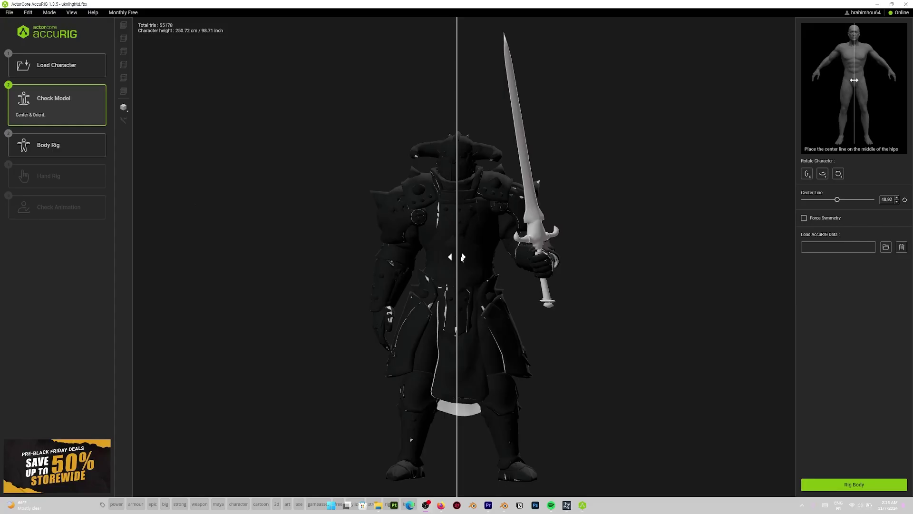
Align the centre line with the knight's hips and check it from the front and side.
drag(454, 257, 453, 256)
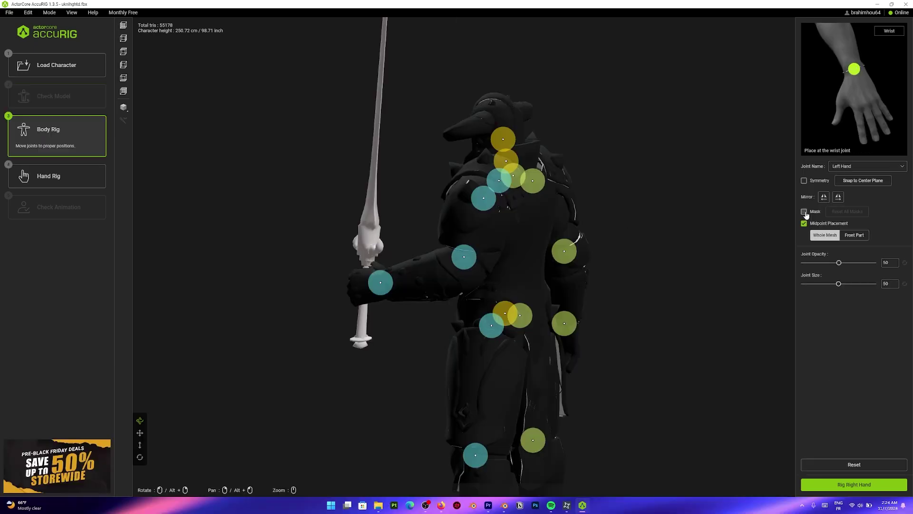
right_drag(364, 392, 538, 380)
scroll(539, 380, down, 5)
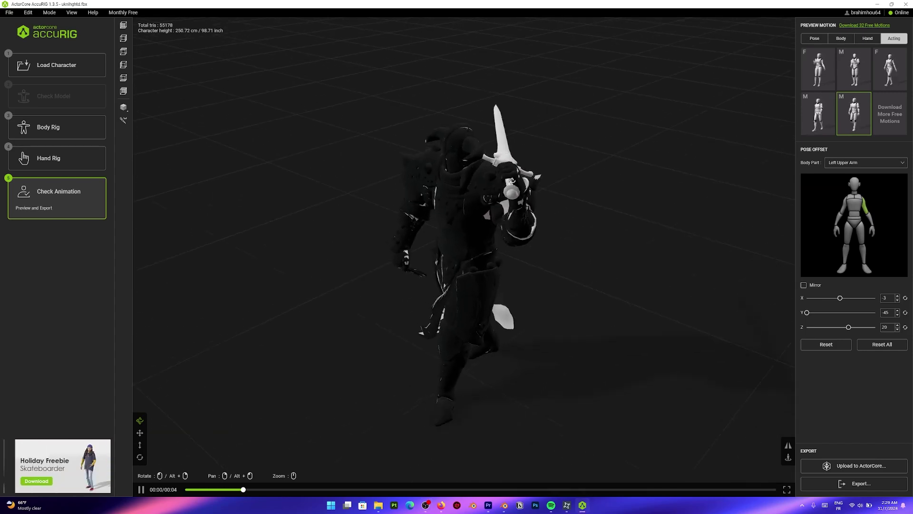
drag(511, 180, 576, 157)
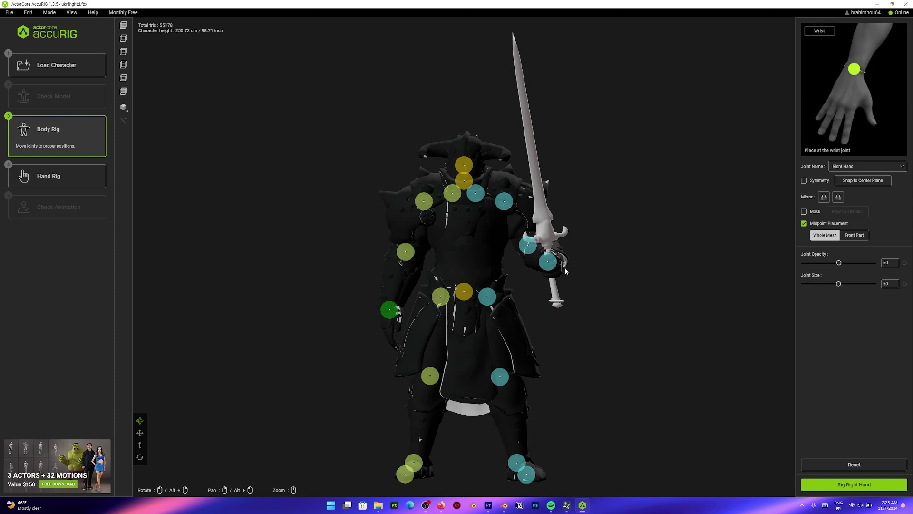
right_drag(566, 272, 410, 282)
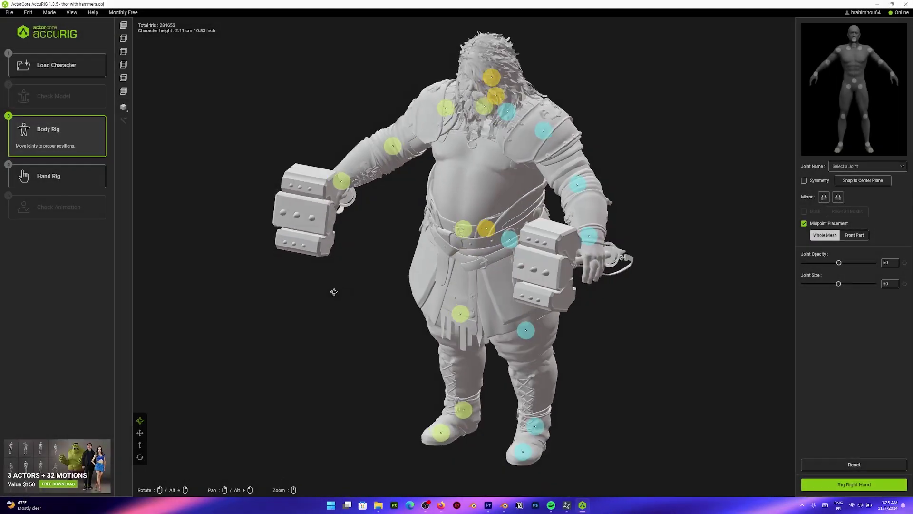
Check the hammer character's joints from several angles, then rig and mask the right and left hands.
drag(332, 291, 521, 246)
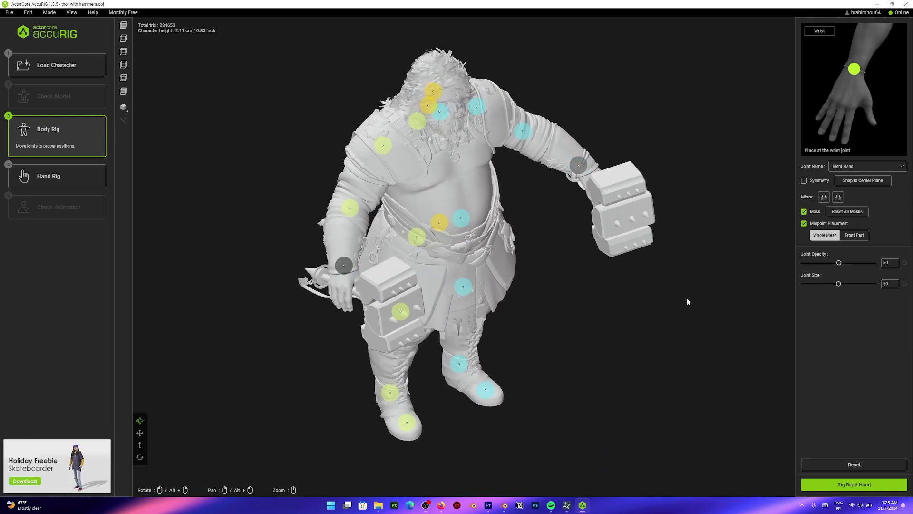
drag(687, 301, 649, 284)
click(854, 484)
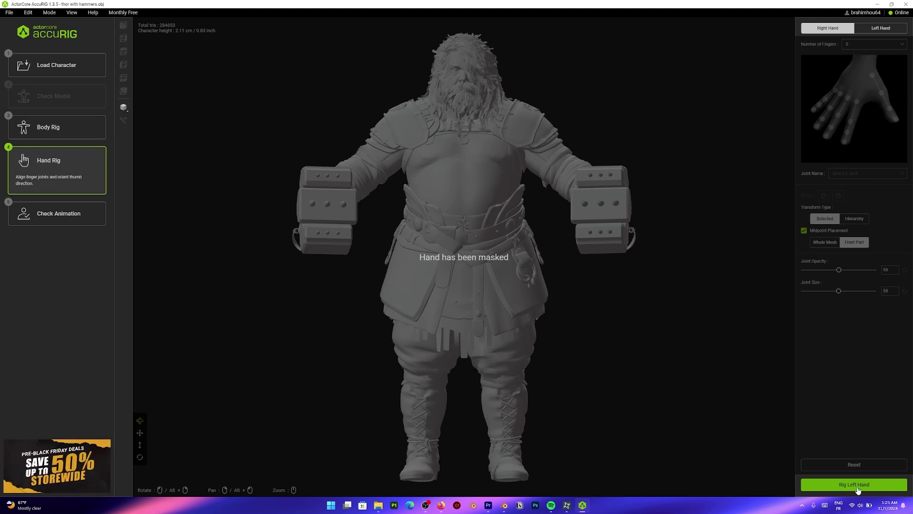
click(858, 489)
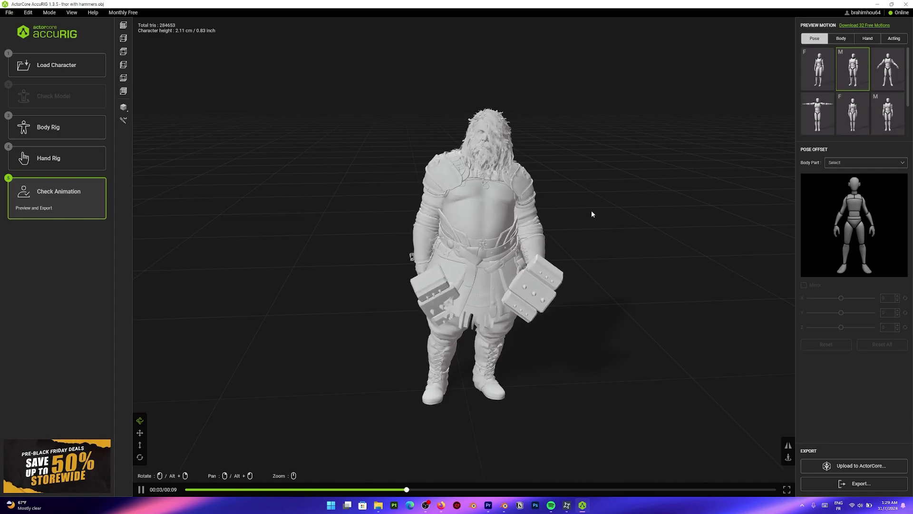
Try the first, arms-out and T-pose poses and a walking motion, then start the ActorCore upload.
click(825, 77)
click(886, 80)
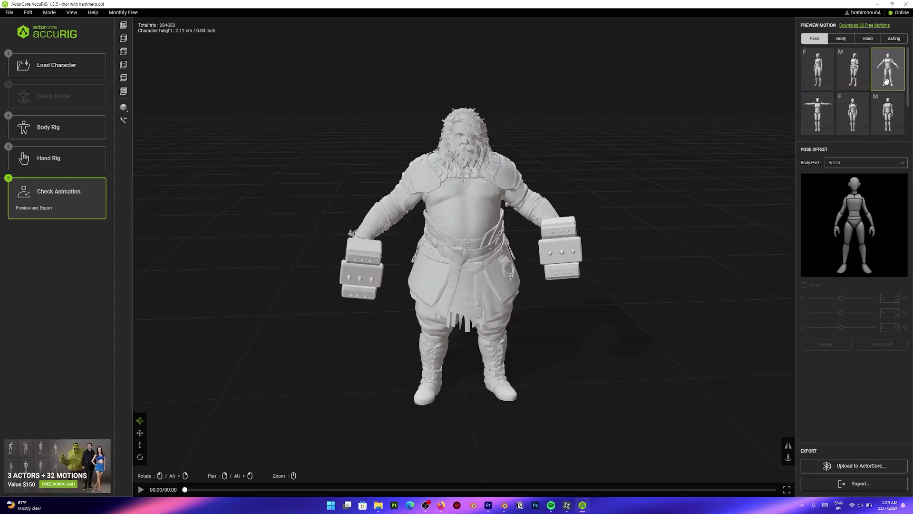
click(817, 118)
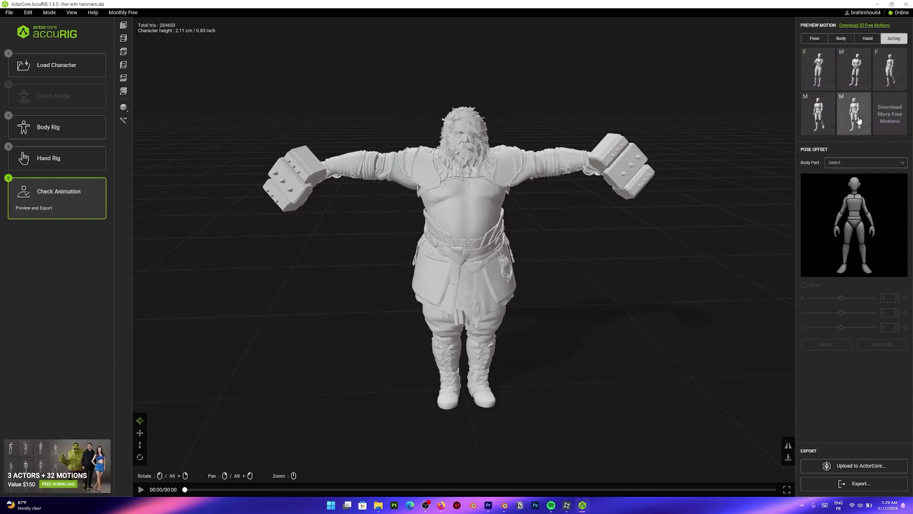
click(859, 120)
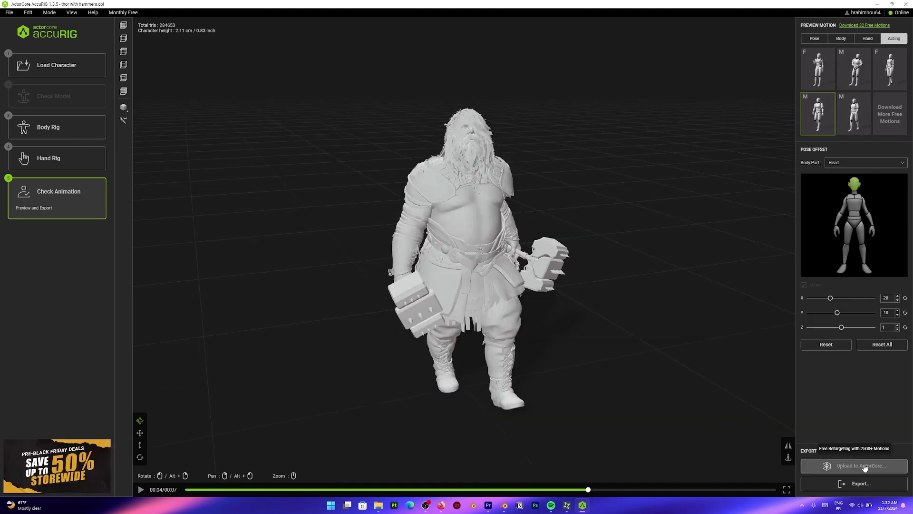
click(862, 466)
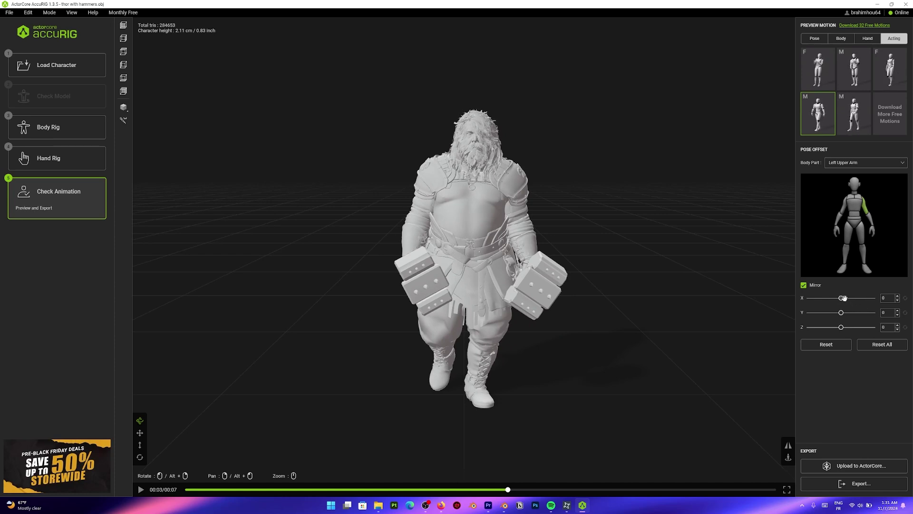
Set the left upper arm pose offsets to X -23 and Z 11, then switch to the left forearm.
drag(843, 298, 834, 298)
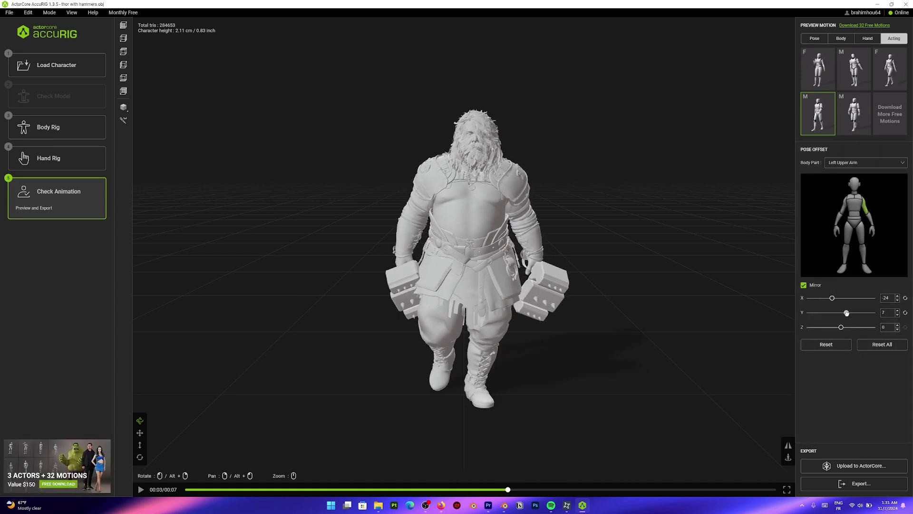
drag(840, 327, 845, 327)
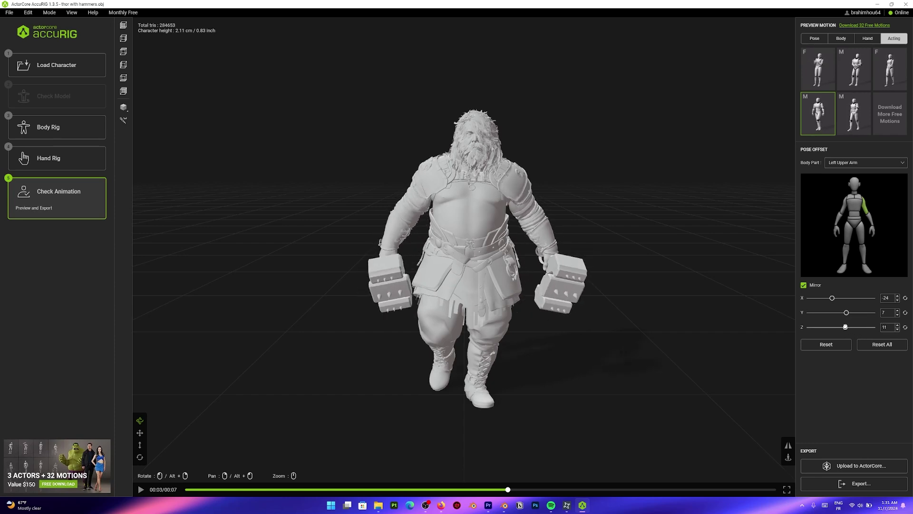
click(870, 219)
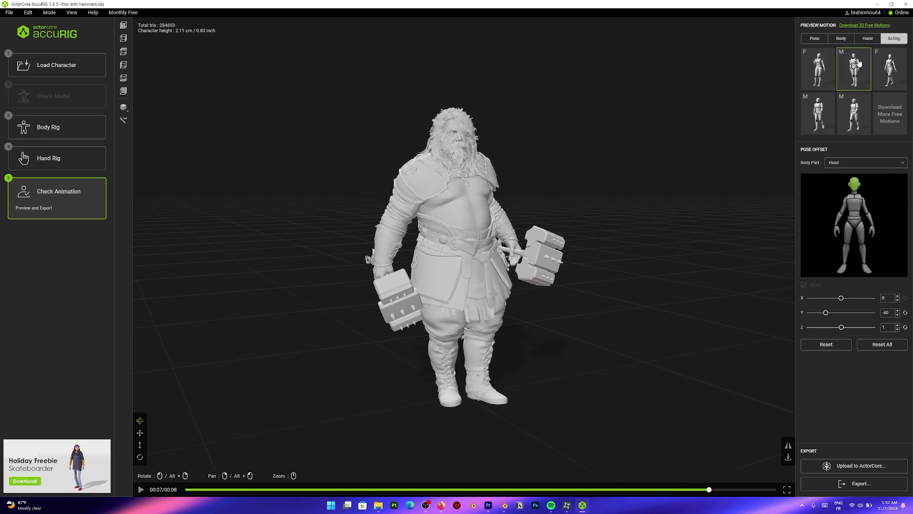
On a different acting motion, set pose offsets to Y -10 and X -28, then pause playback.
click(818, 119)
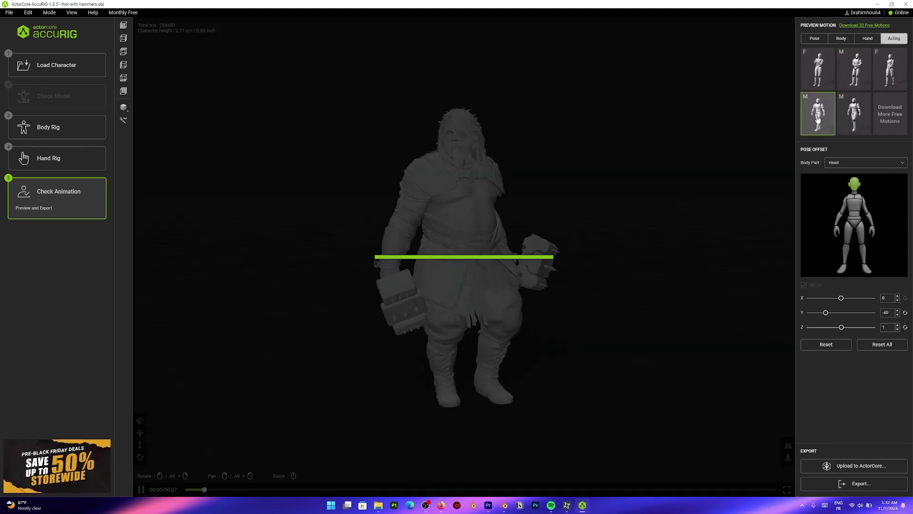
click(849, 313)
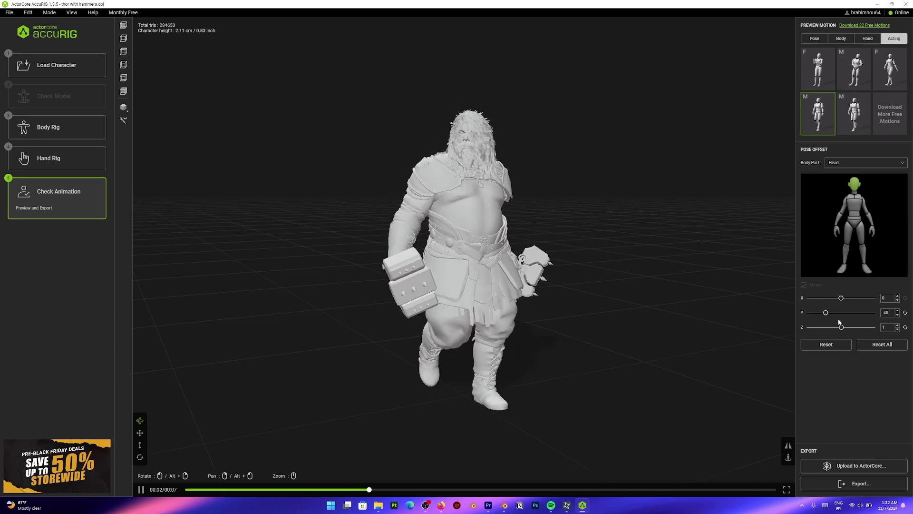
drag(849, 313, 830, 298)
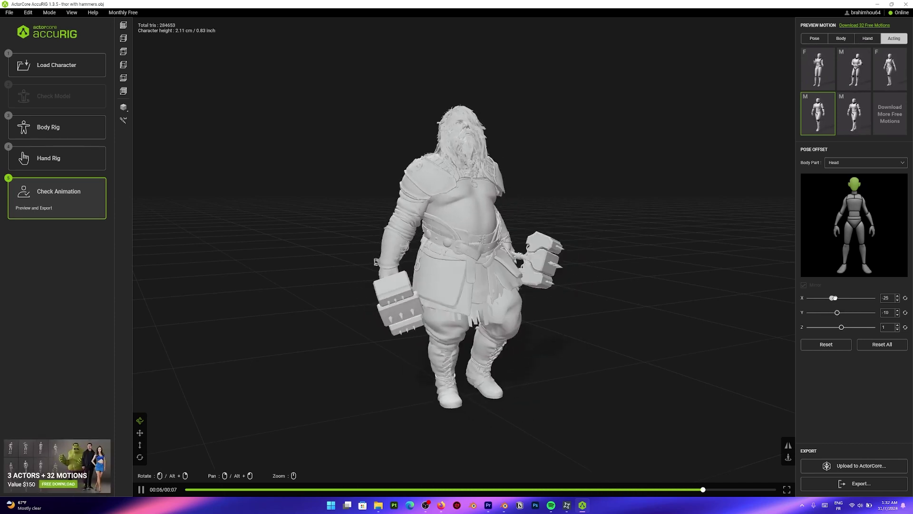
drag(833, 297, 831, 297)
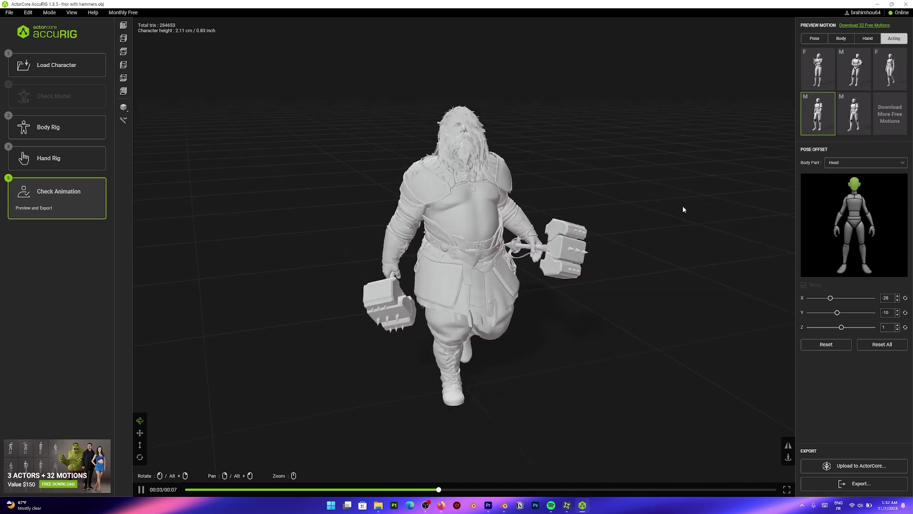
click(142, 489)
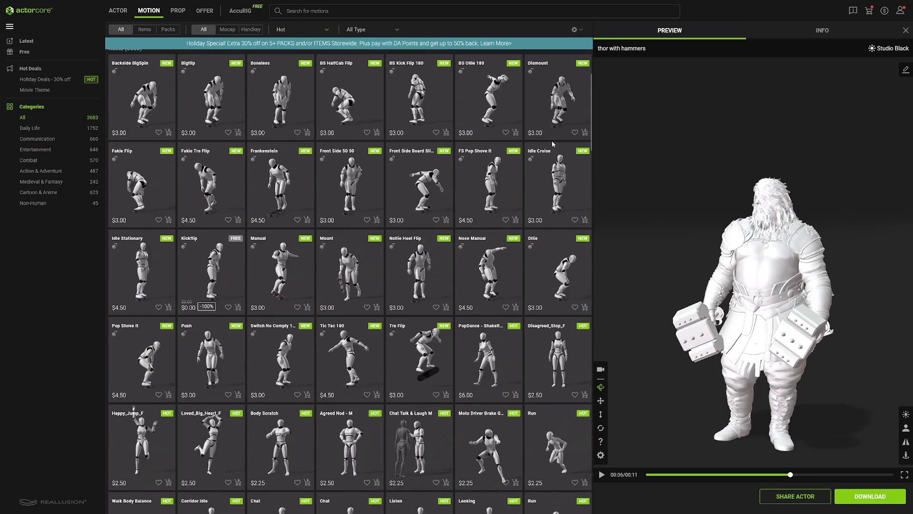
Find Enter with Cheers in the Motion catalog, preview it on Thor, and add it to the cart.
scroll(552, 141, down, 2)
scroll(552, 144, down, 7)
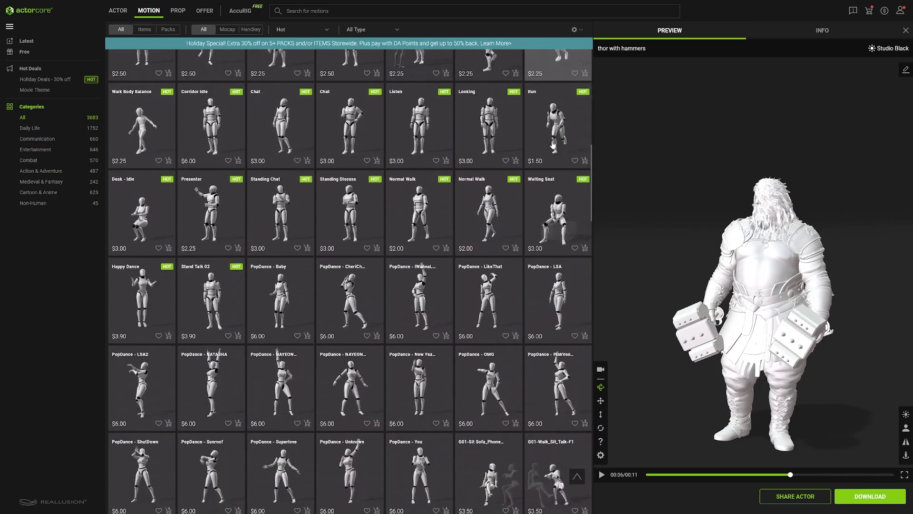
scroll(552, 144, down, 3)
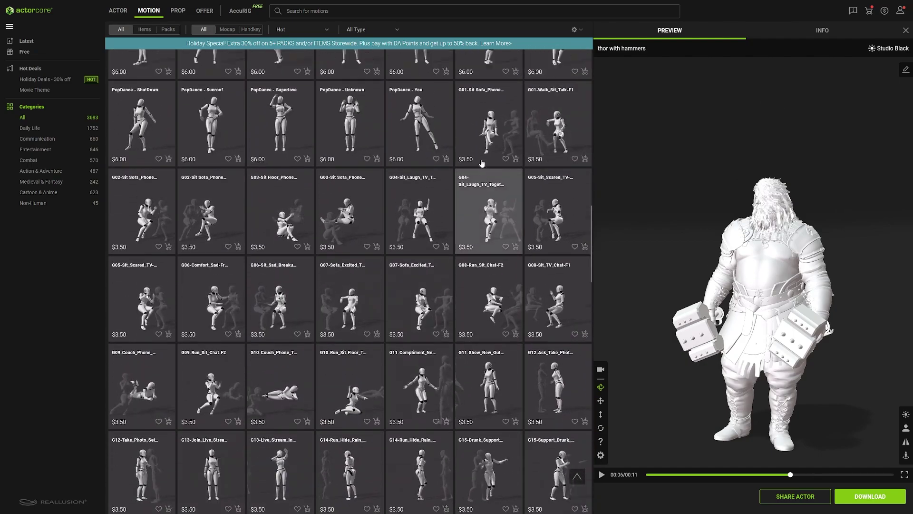
scroll(482, 163, up, 3)
scroll(482, 163, down, 9)
scroll(482, 162, down, 7)
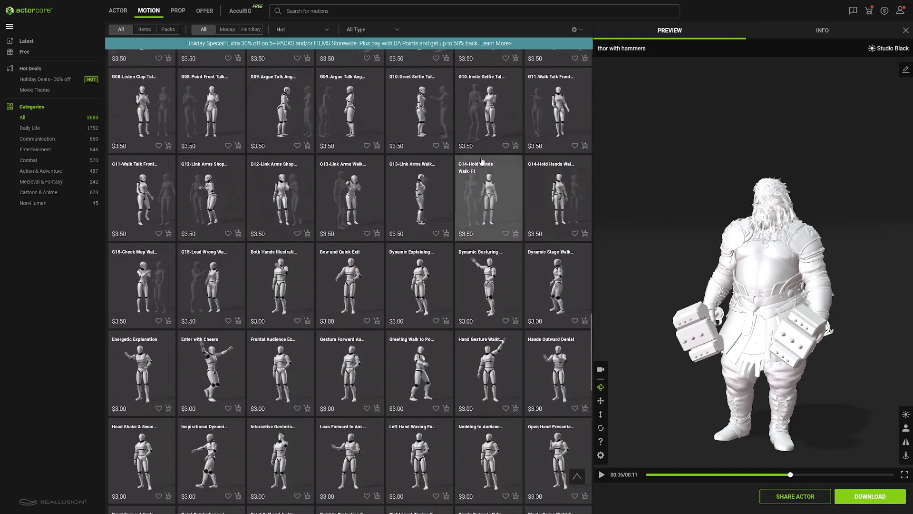
scroll(483, 261, down, 1)
click(226, 336)
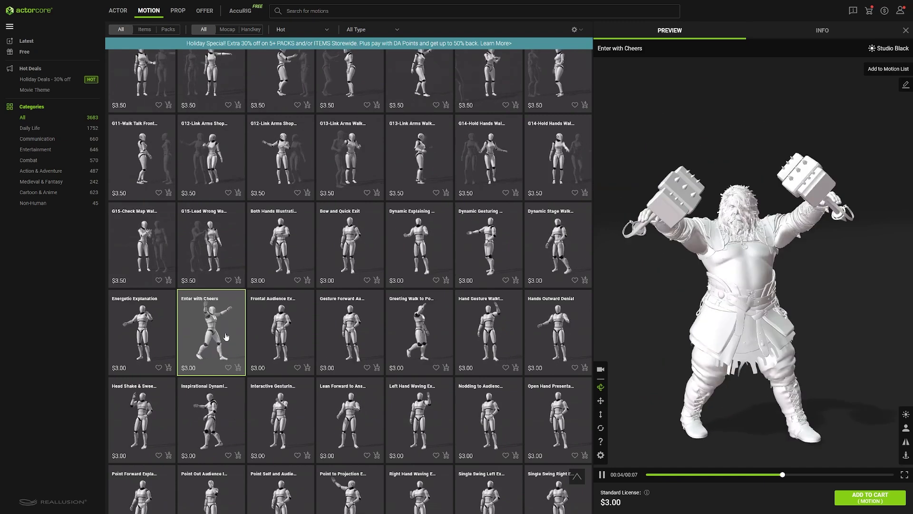
click(238, 368)
scroll(476, 380, down, 3)
click(487, 422)
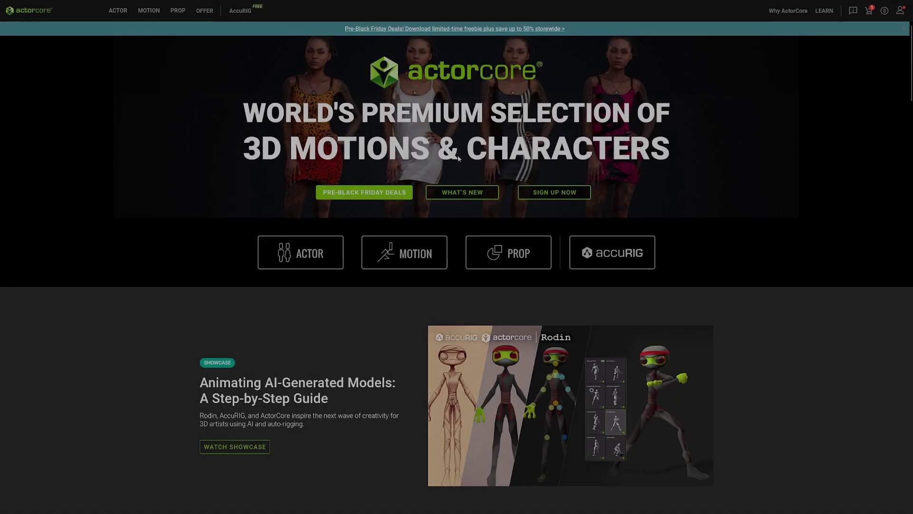
Share the uploaded thor with hammers actor with anyone who has the link, and copy the link.
mouse_move(900, 10)
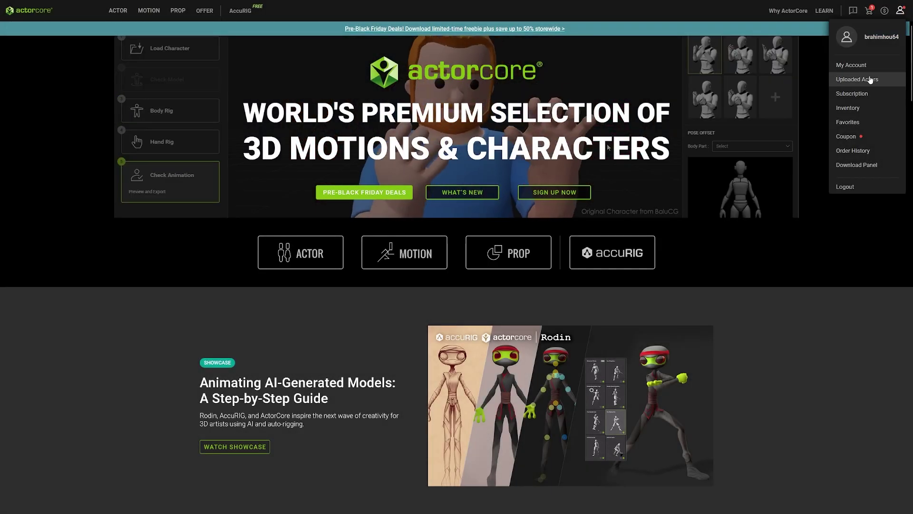
click(870, 80)
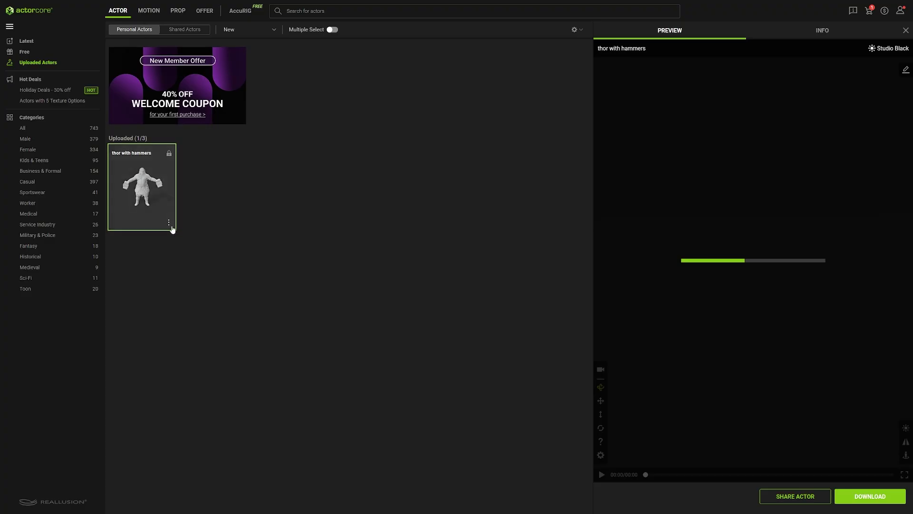
click(170, 224)
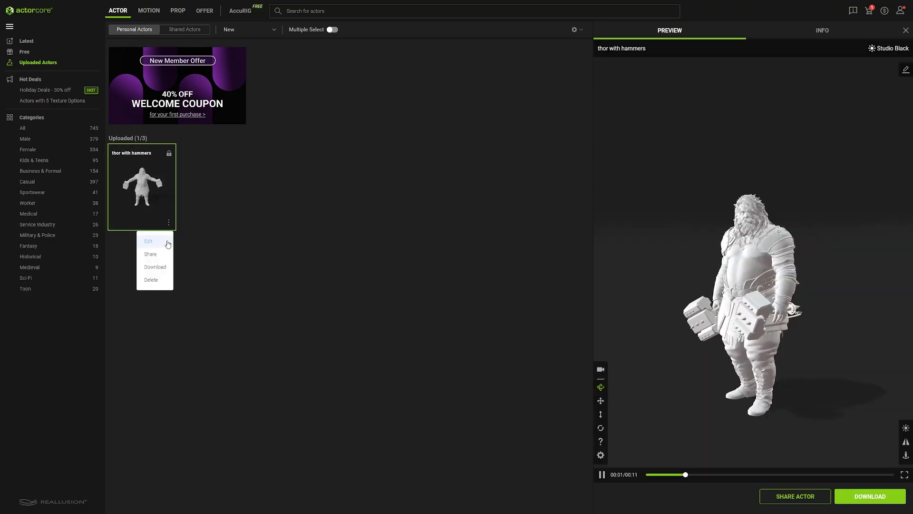
click(161, 258)
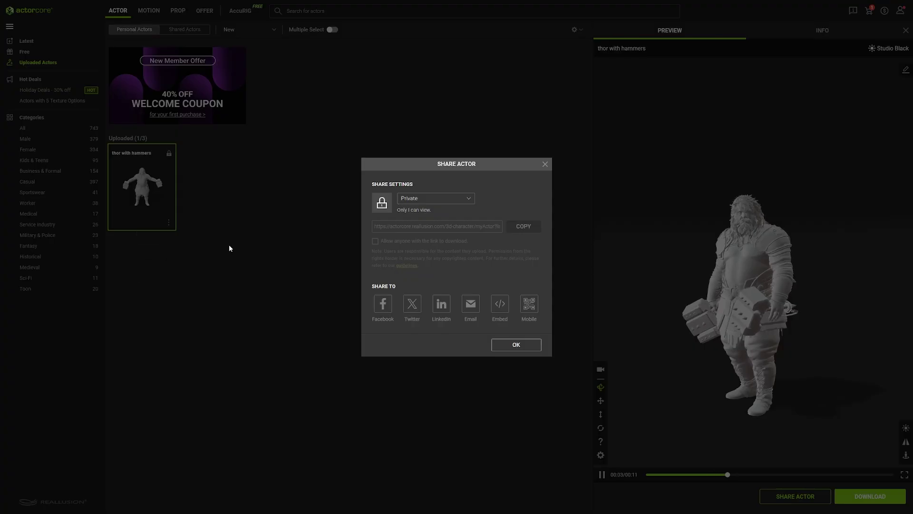
click(463, 204)
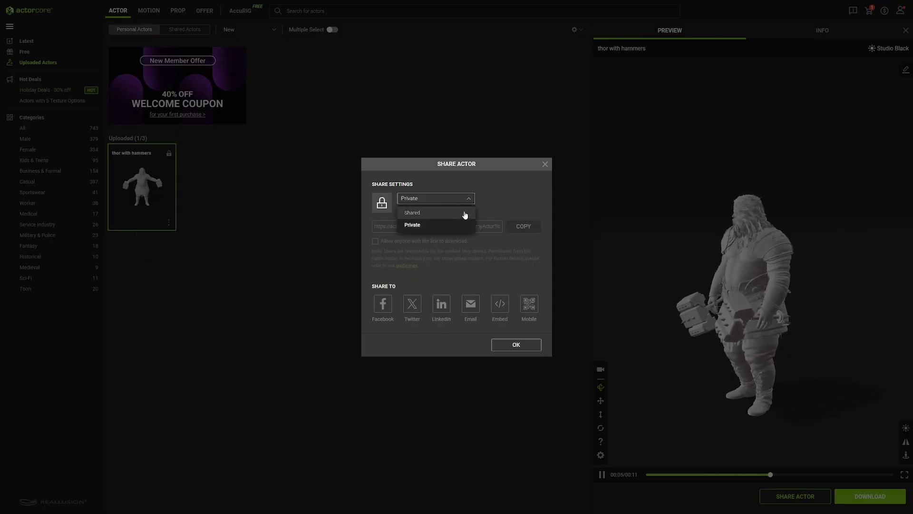
click(465, 213)
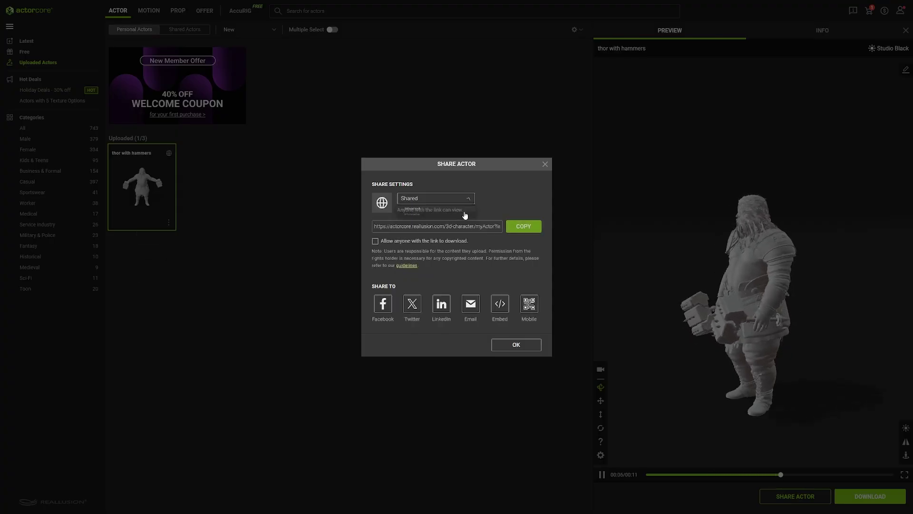
click(524, 227)
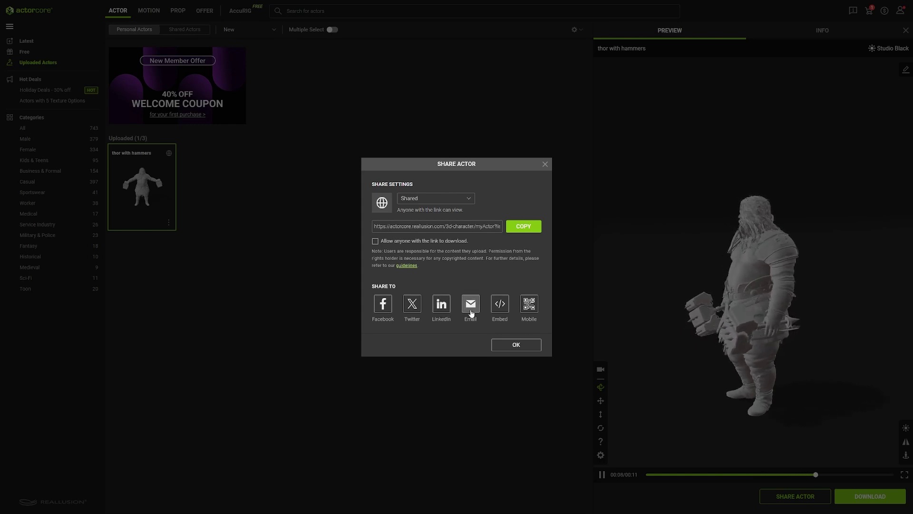
Open the actor's embed settings, then show its QR code for viewing on mobile.
click(506, 310)
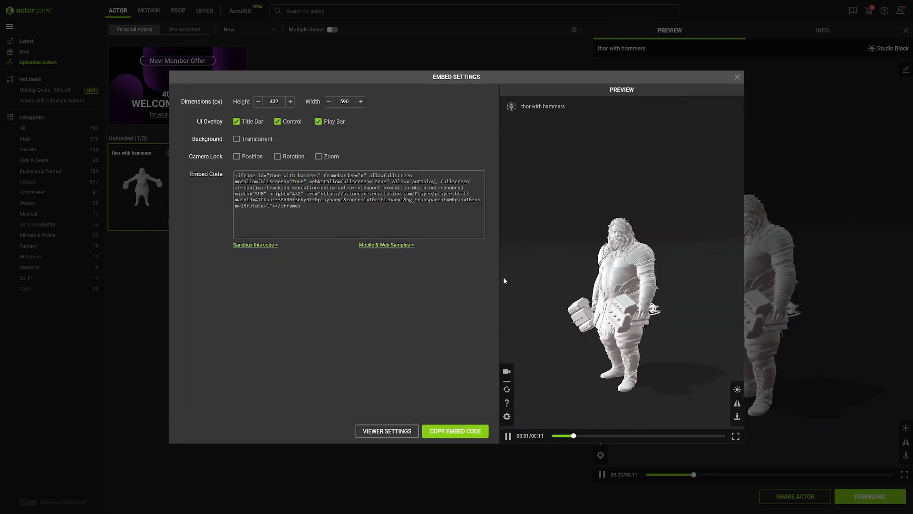
key(Escape)
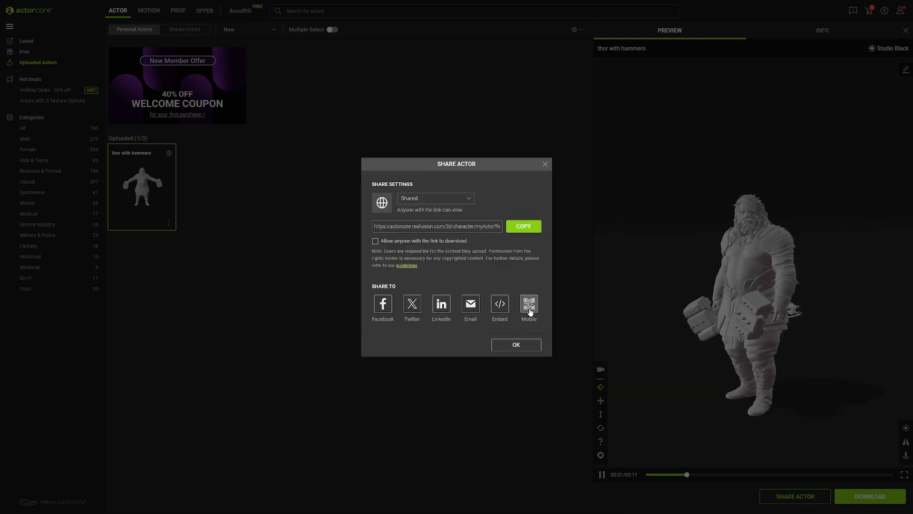
click(529, 308)
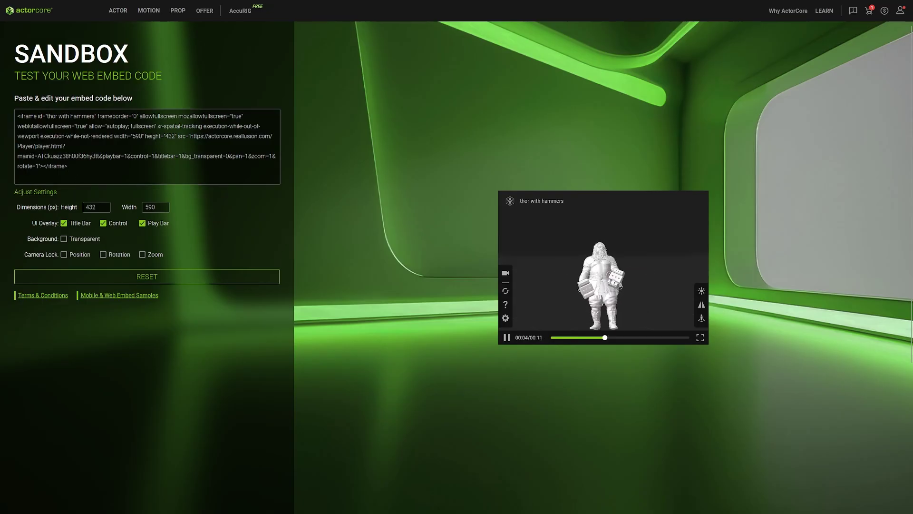
Hide the embed's control overlay and play bar, and toggle the camera zoom lock on and off.
scroll(620, 284, up, 3)
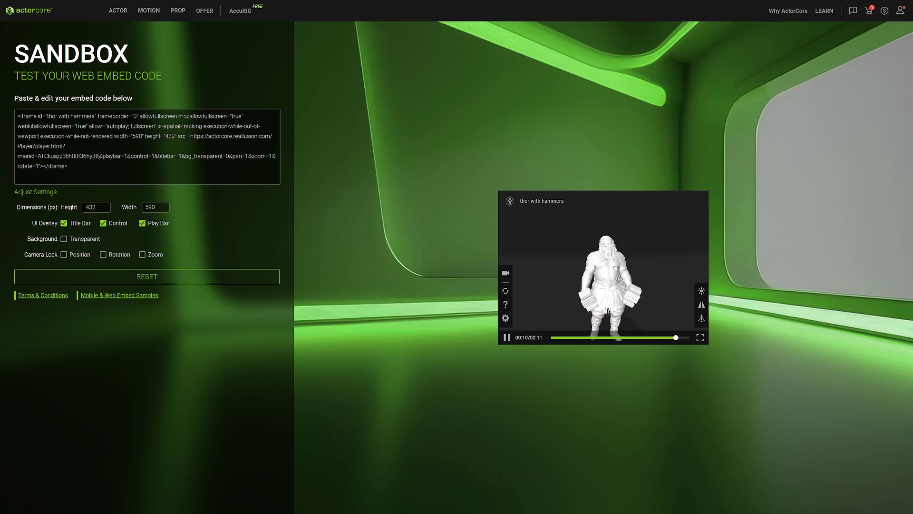
click(103, 223)
click(145, 223)
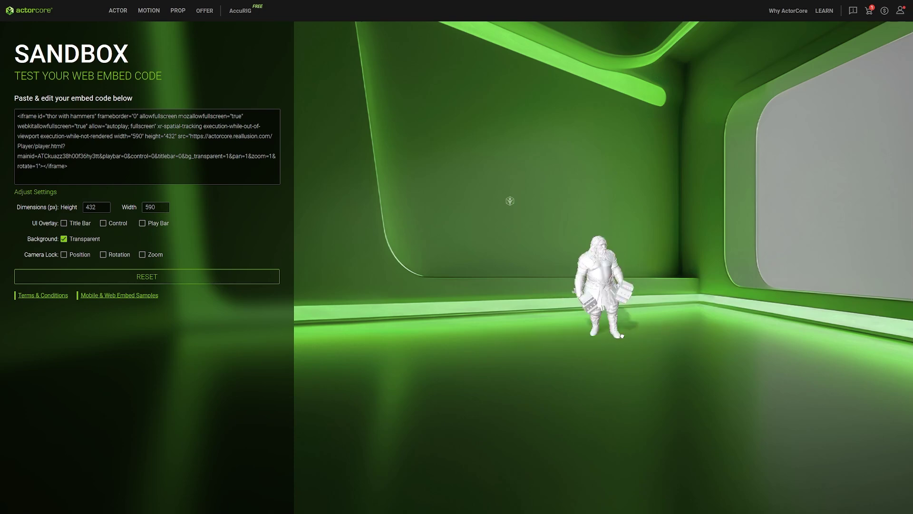
click(160, 255)
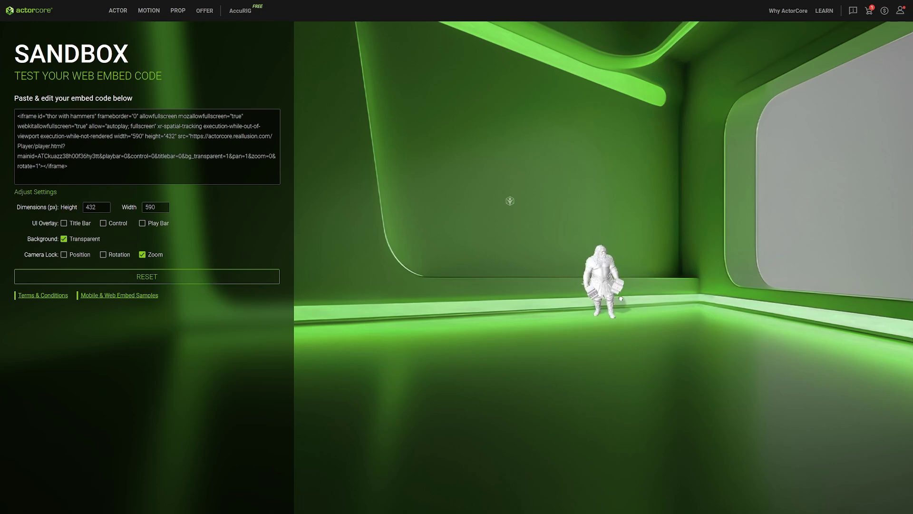
click(143, 255)
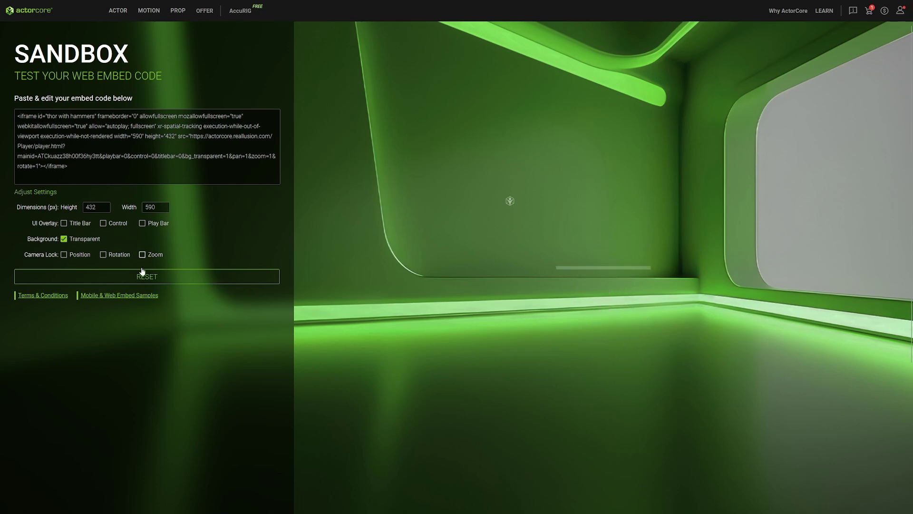
Set the embed height and width to 1080, then orbit the previewed model.
double_click(96, 208)
text(1080)
double_click(143, 208)
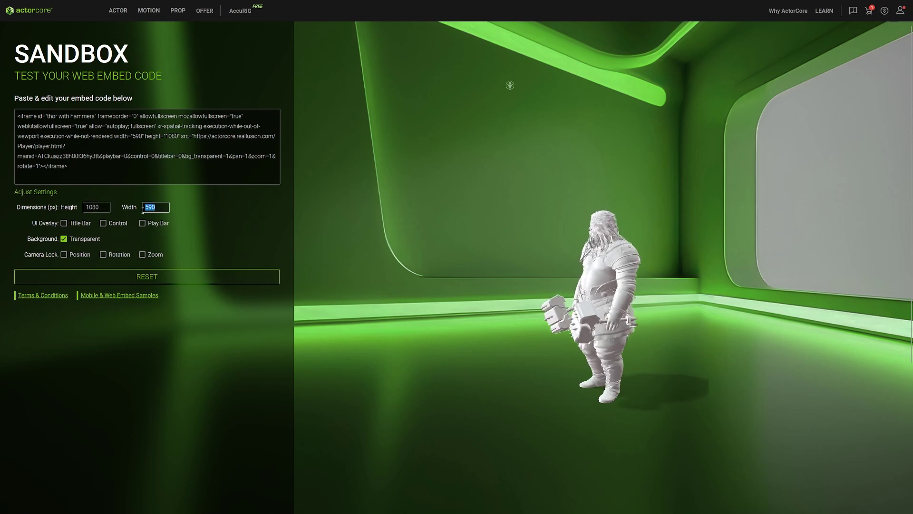
text(1080)
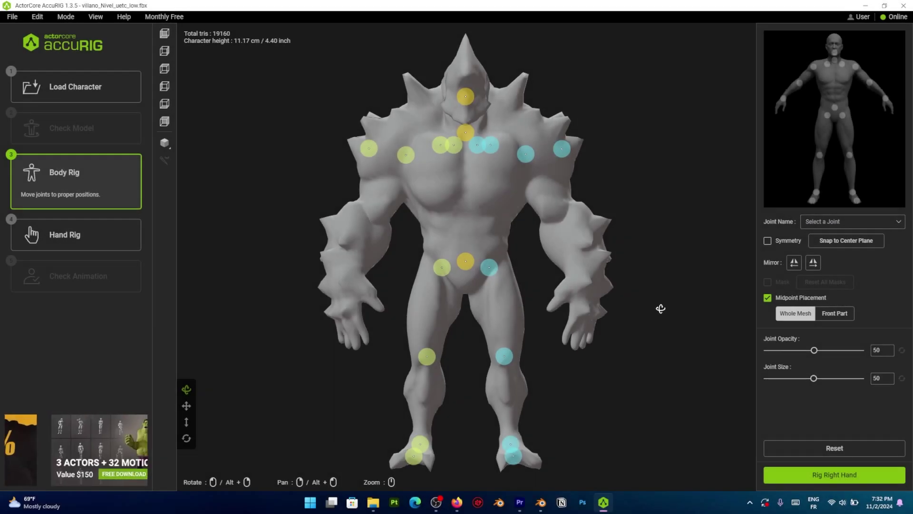
mouse_move(661, 308)
mouse_down()
mouse_move(581, 312)
mouse_move(678, 316)
mouse_move(647, 320)
mouse_up()
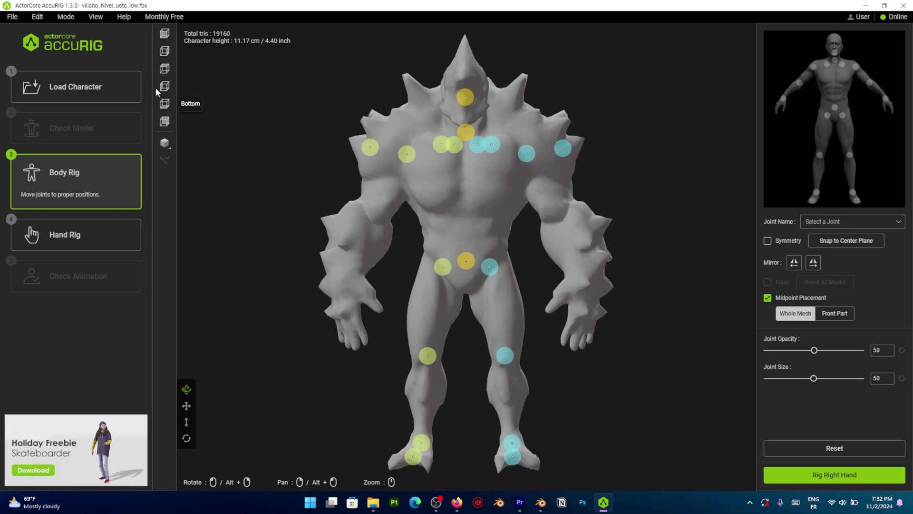
From the front view, fit the wrist and thumb joints to the hand, then play an Acting preview motion.
click(165, 34)
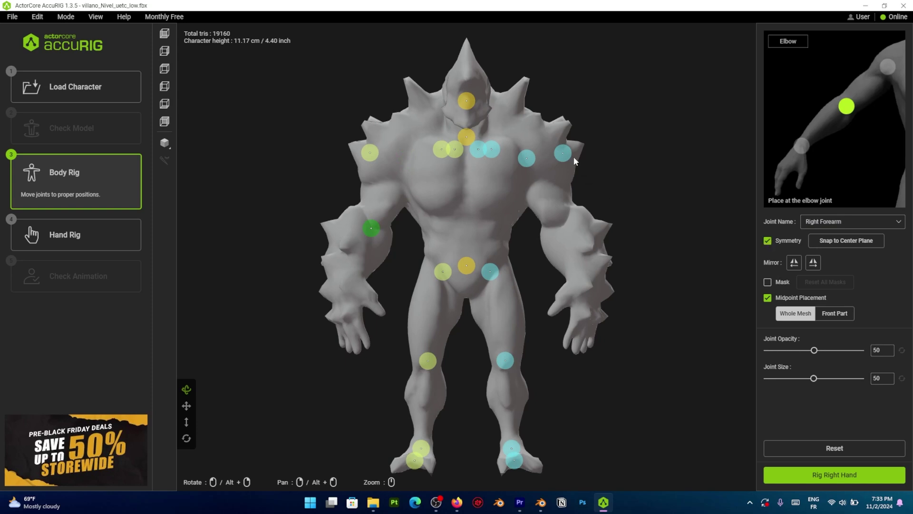
drag(563, 153, 556, 213)
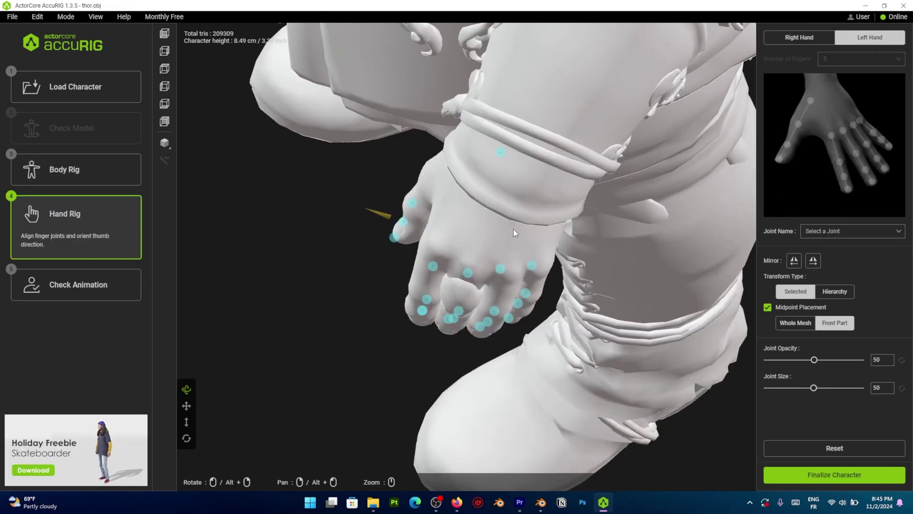
click(389, 228)
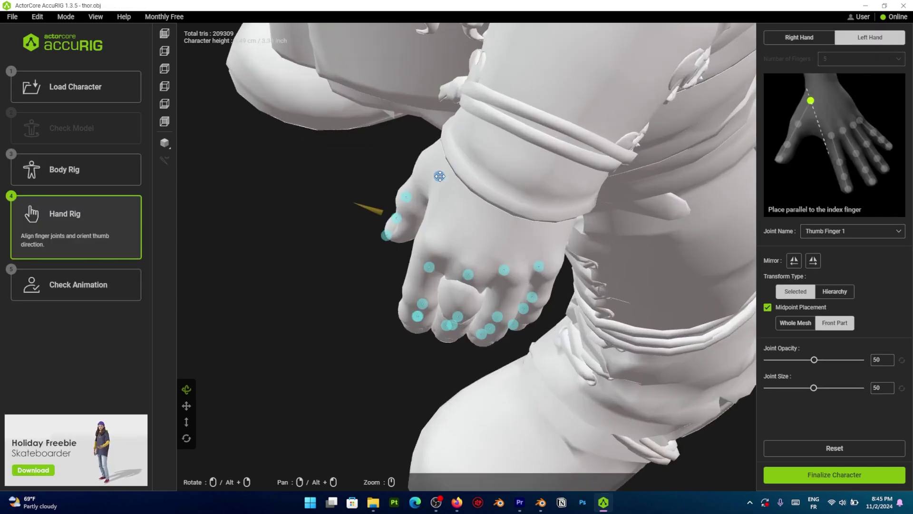
scroll(389, 227, up, 3)
drag(388, 228, 391, 262)
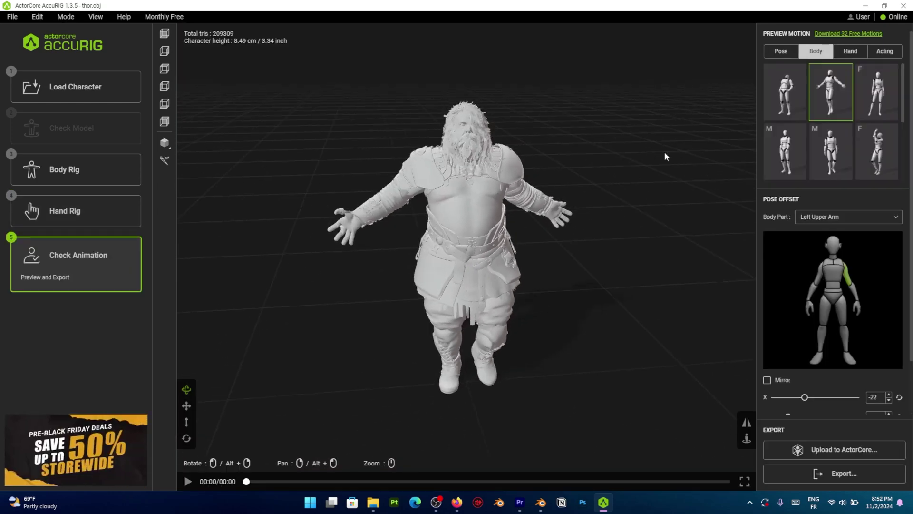
click(880, 52)
click(832, 152)
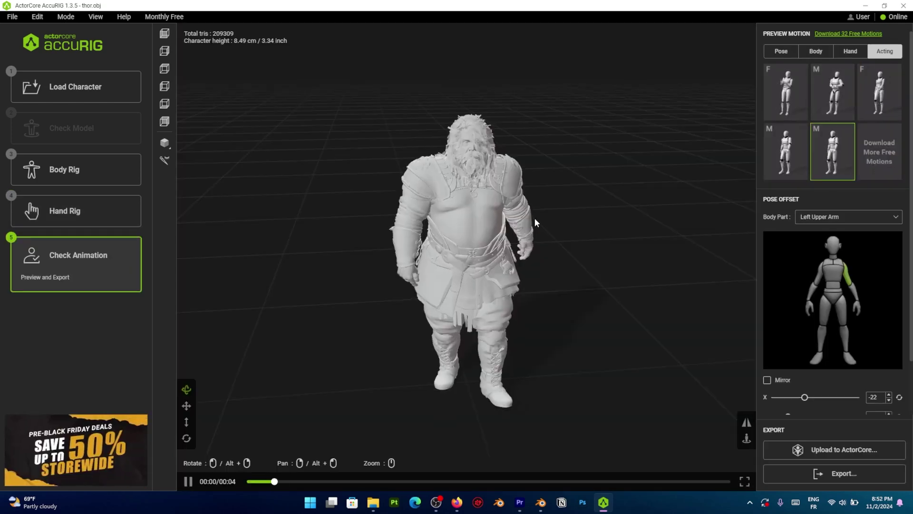